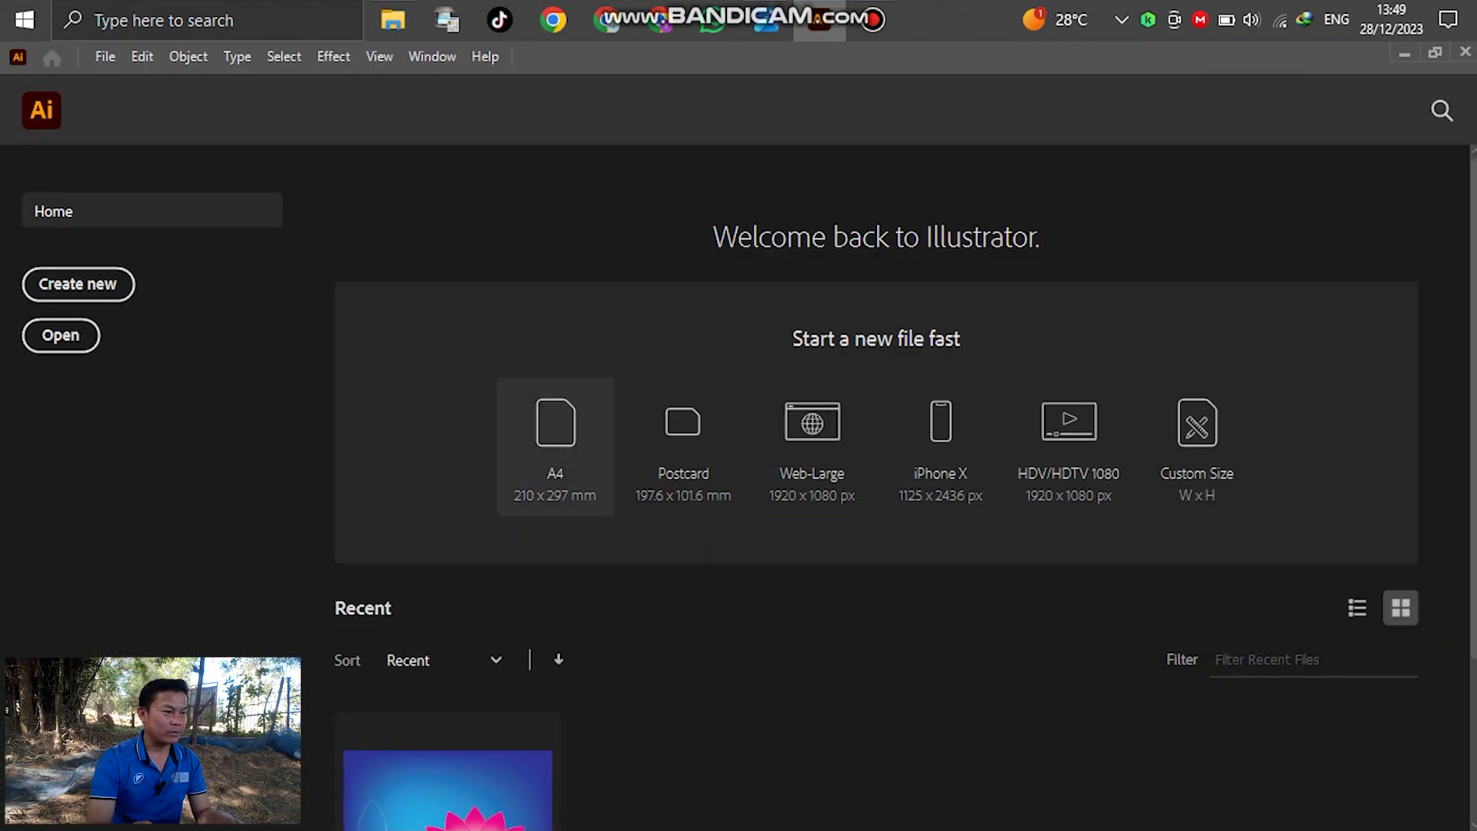
Create a new blank landscape document named 'Lotus Logo' and zoom out to the whole artboard
left_click(78, 284)
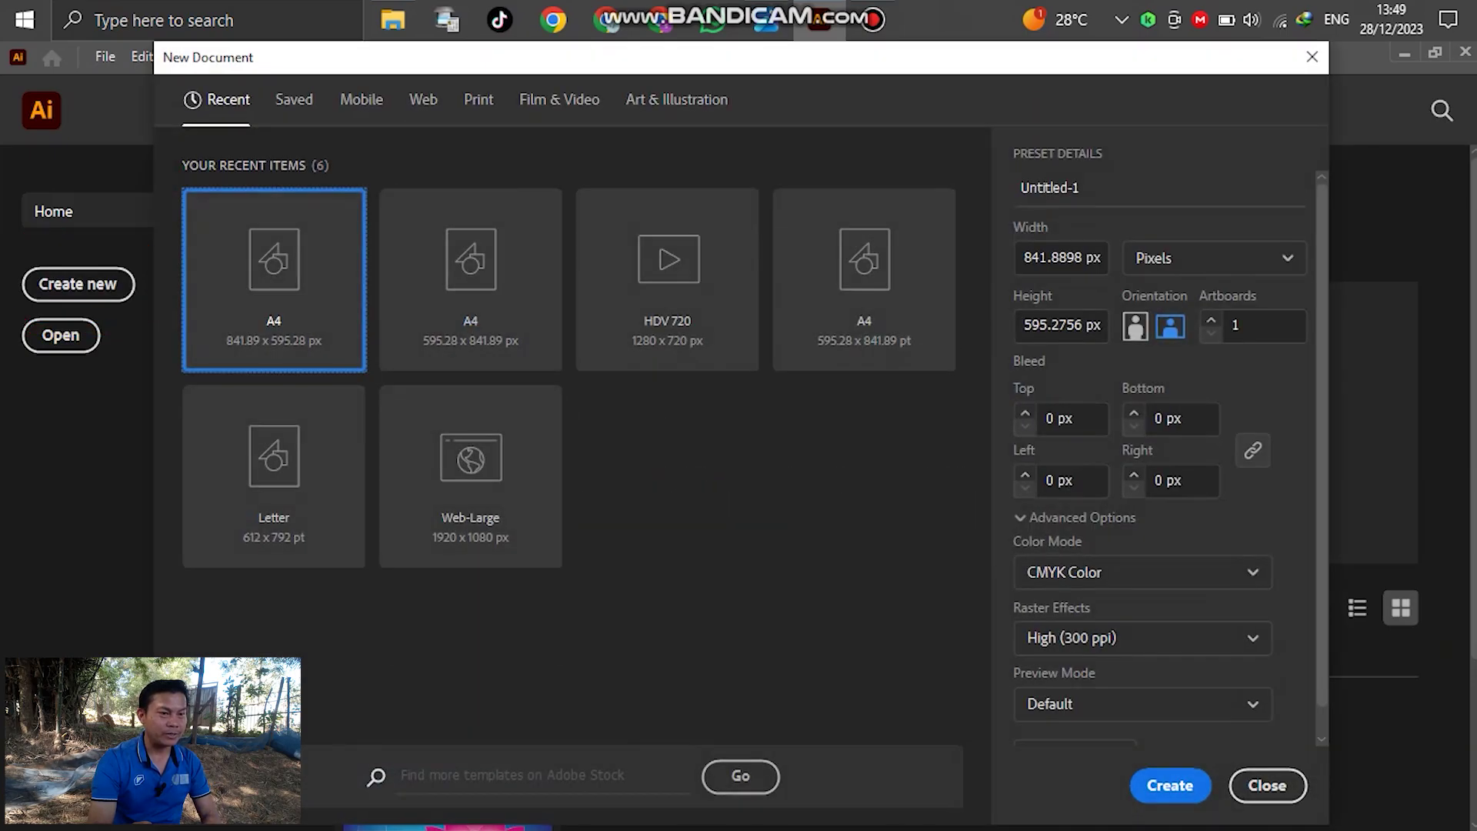
left_click_drag(1021, 188, 1074, 188)
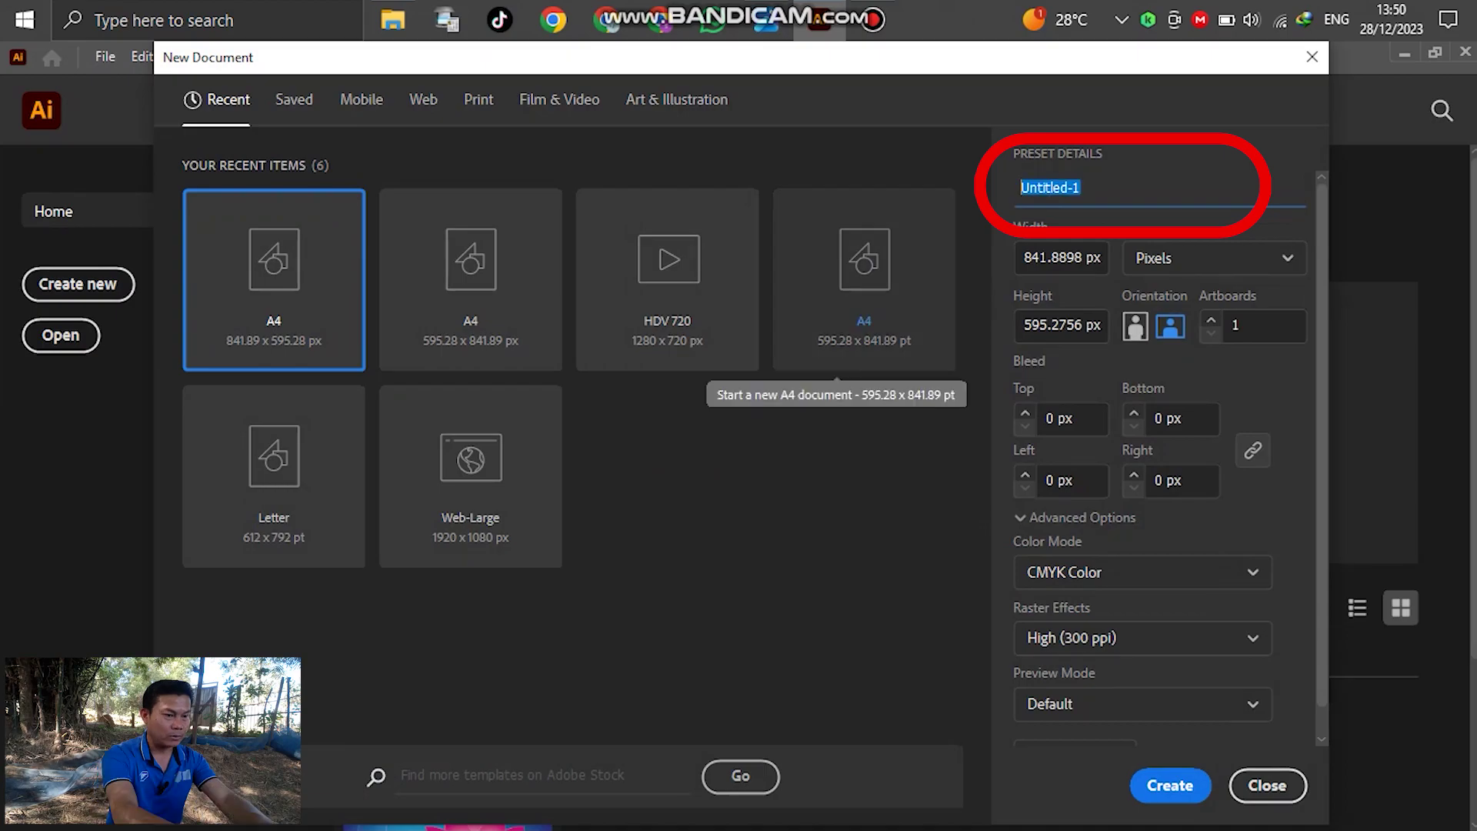
type("Lotus Logo")
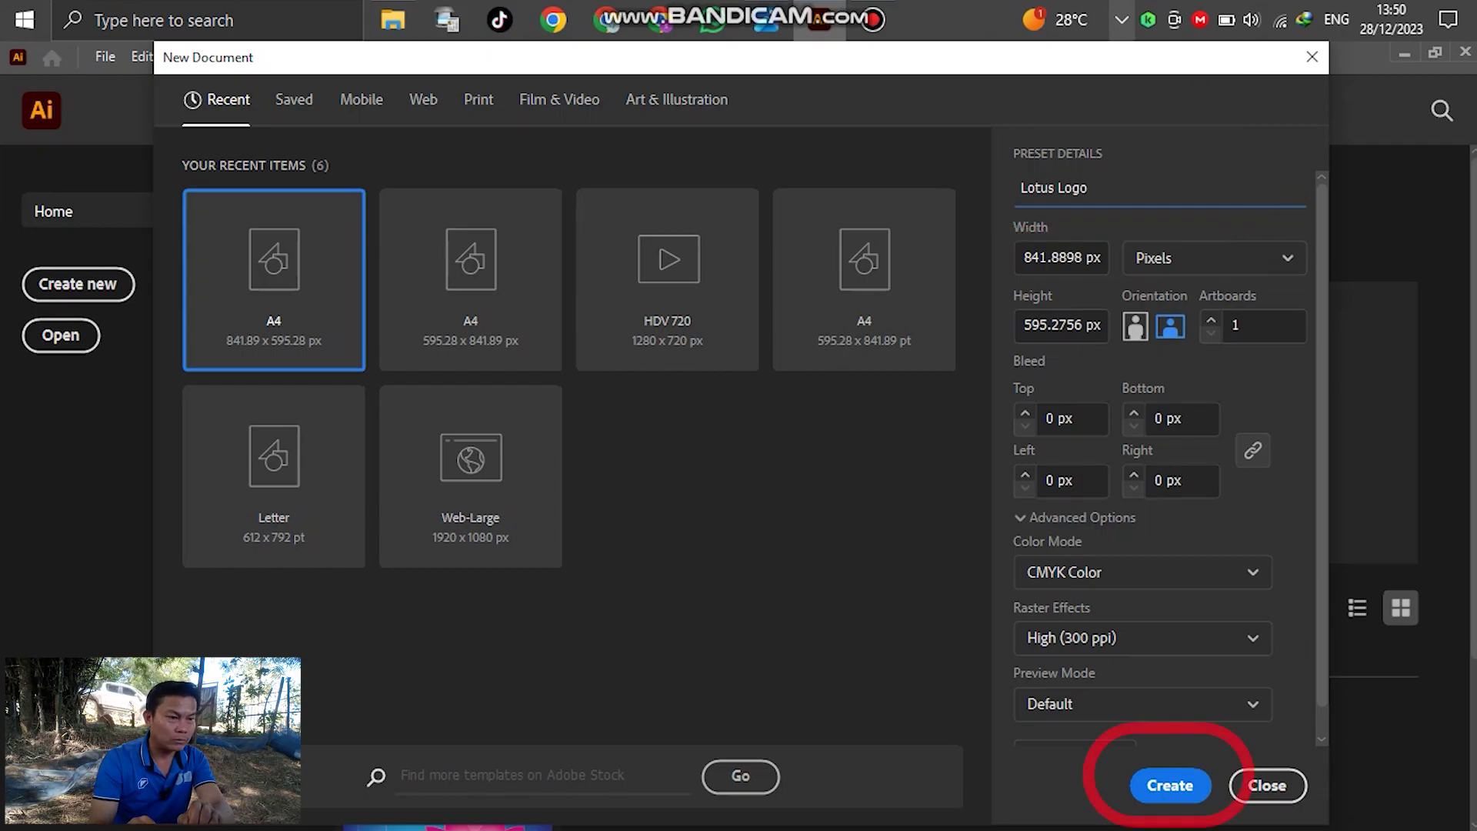
key("Return")
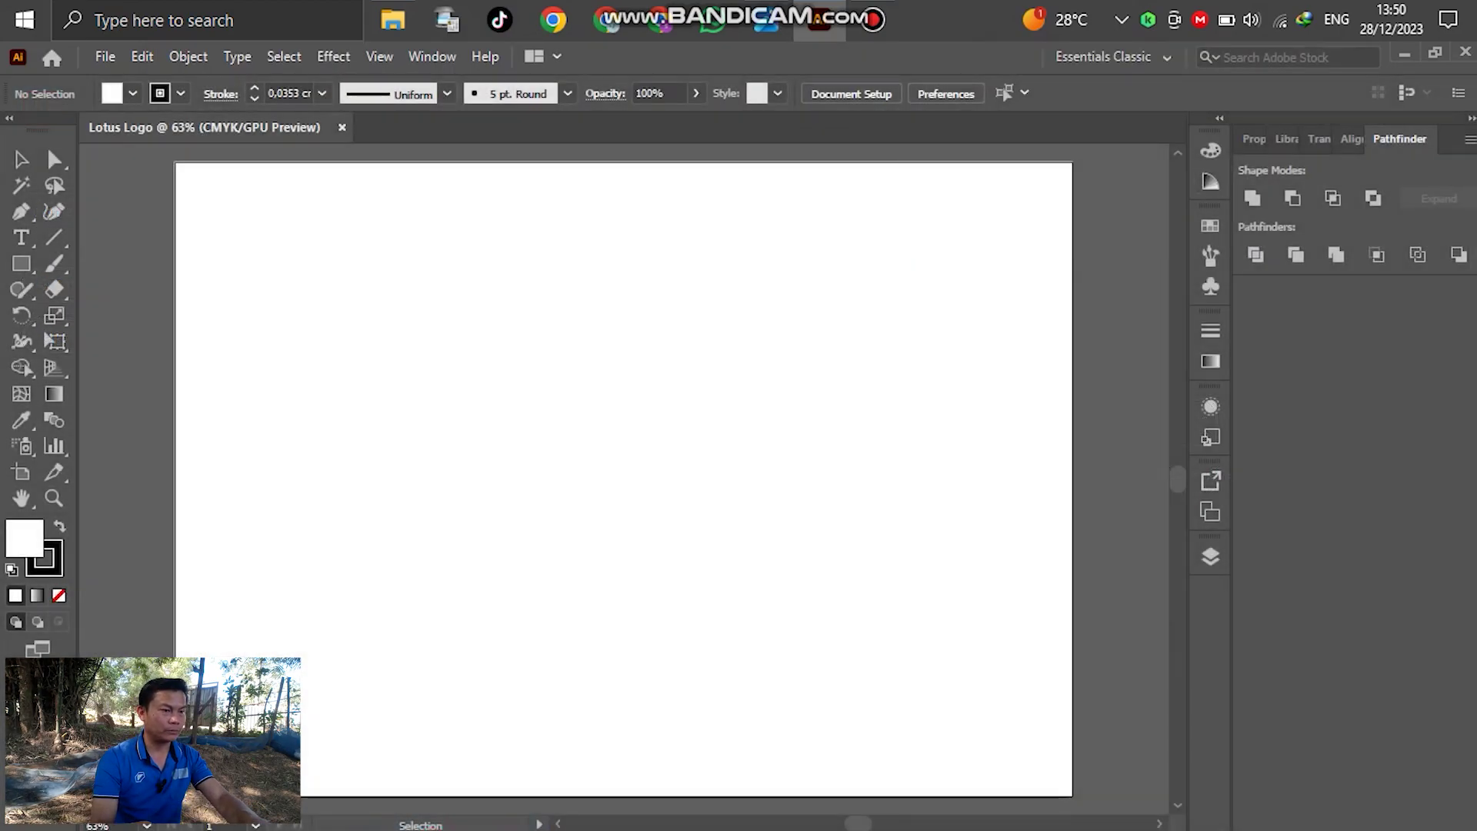
key("ctrl+minus")
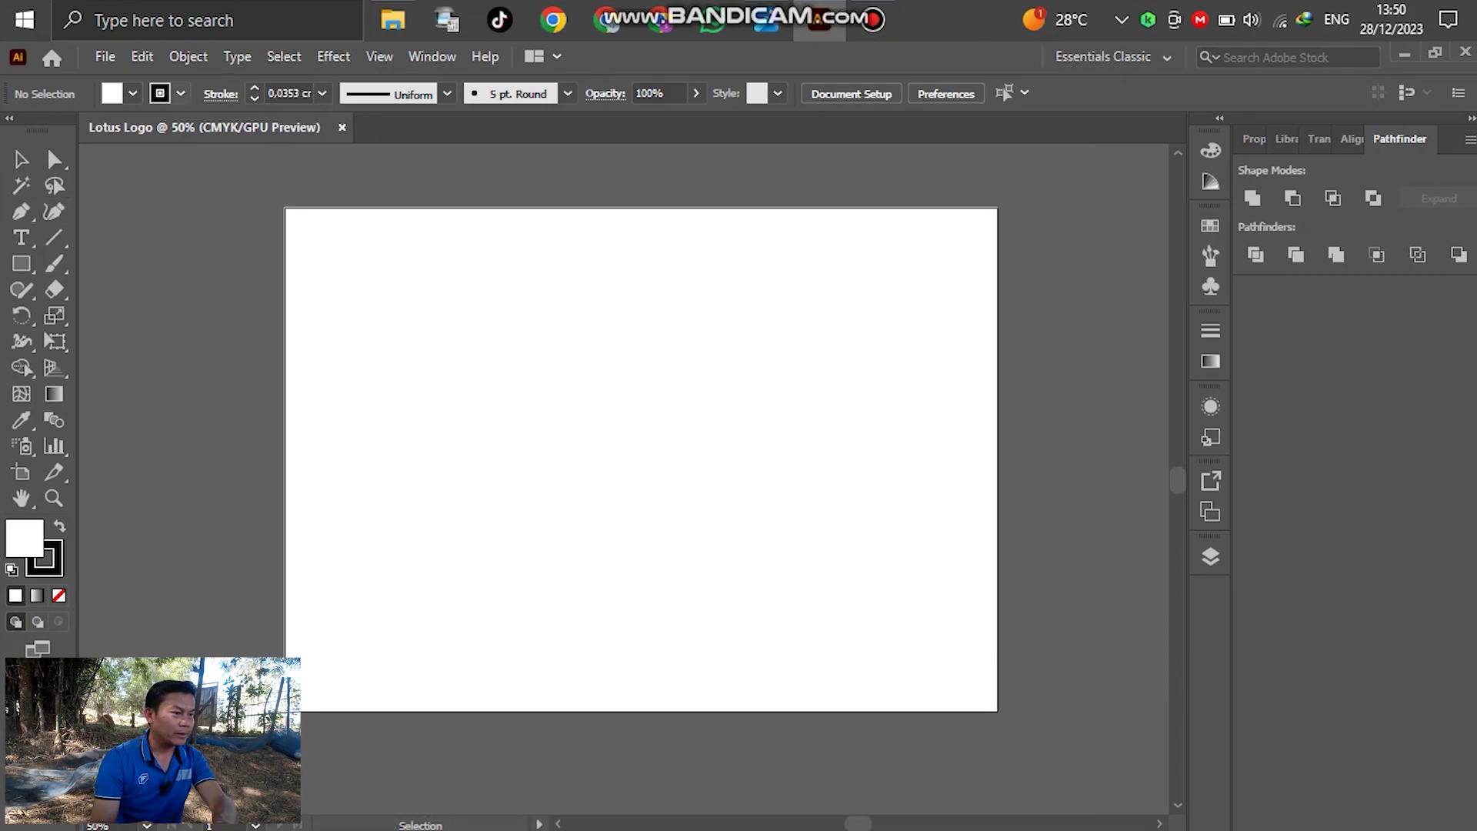
Draw a stroke-less dark blue rectangle covering the whole artboard
left_click(132, 93)
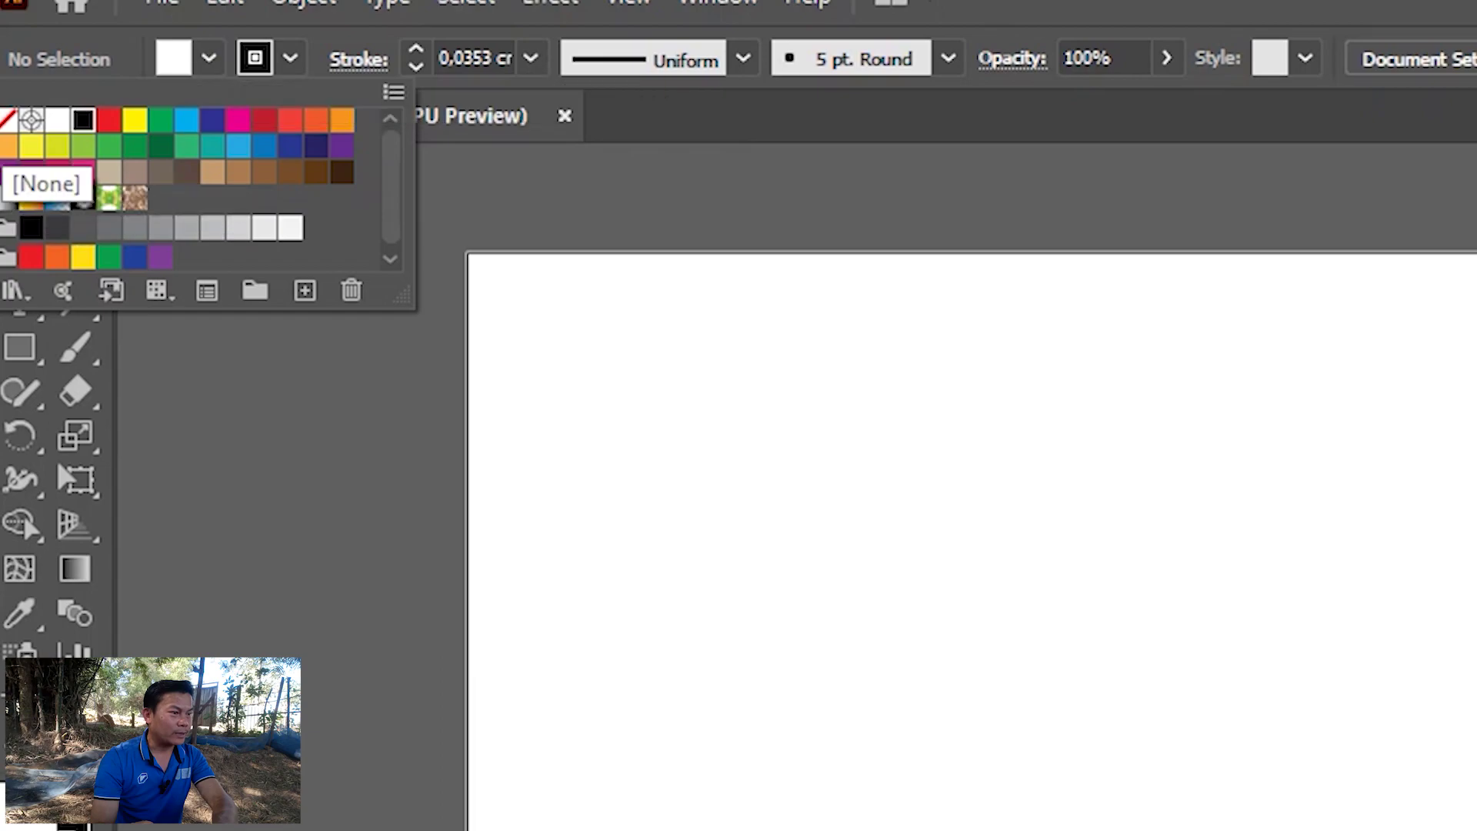
left_click(8, 121)
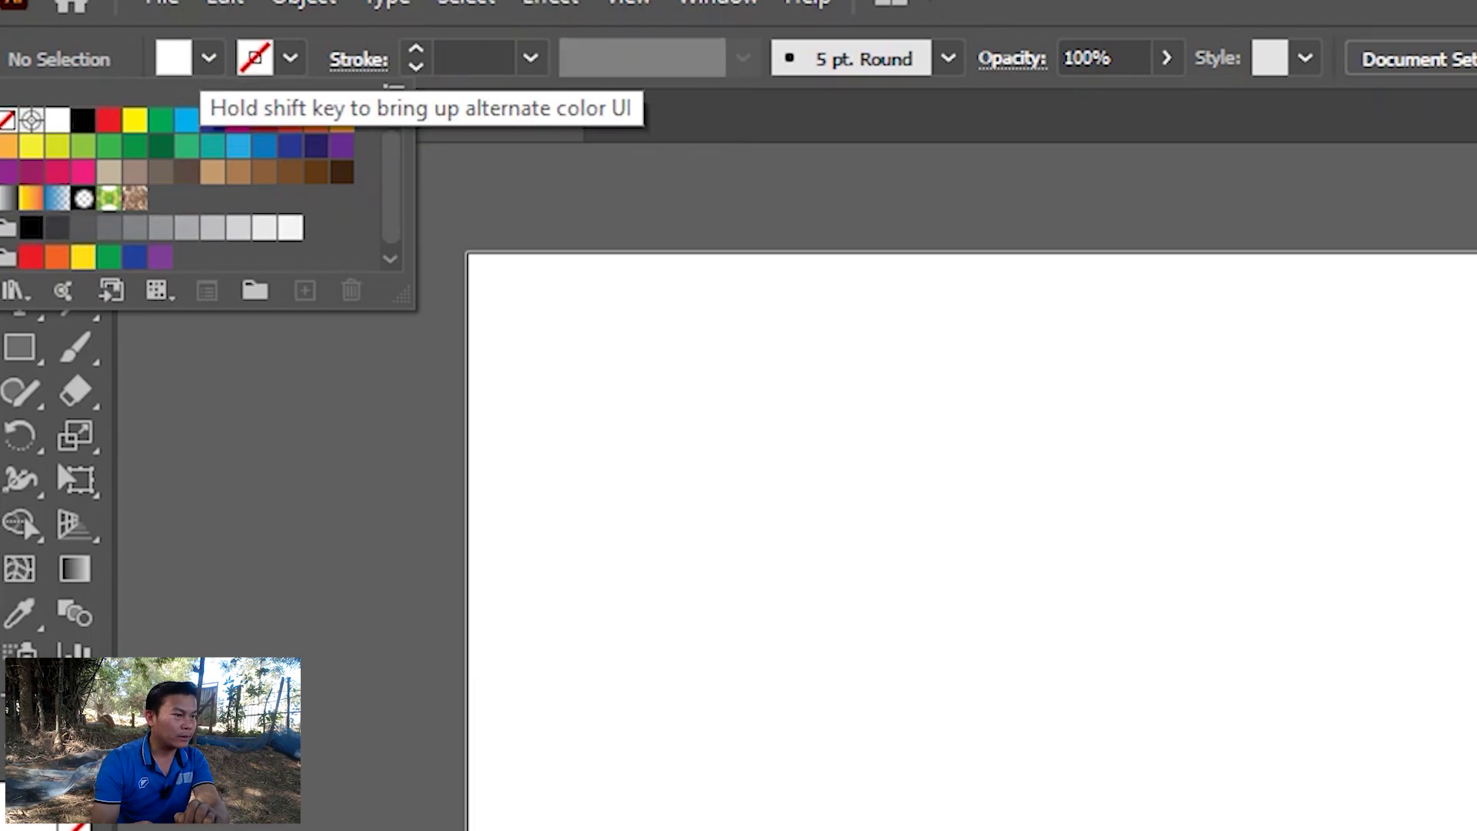
left_click(255, 58)
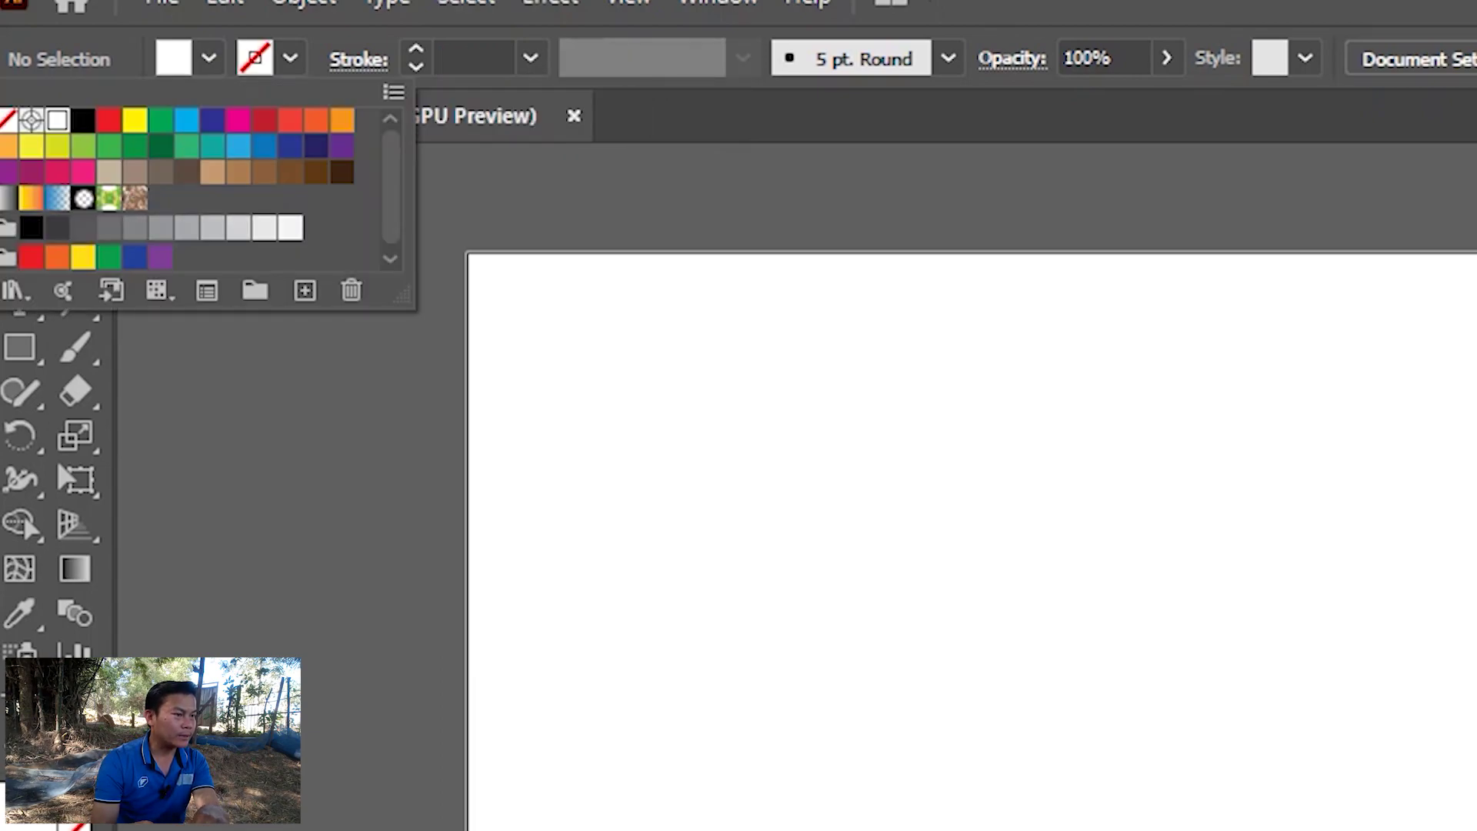
left_click(212, 119)
key("Escape")
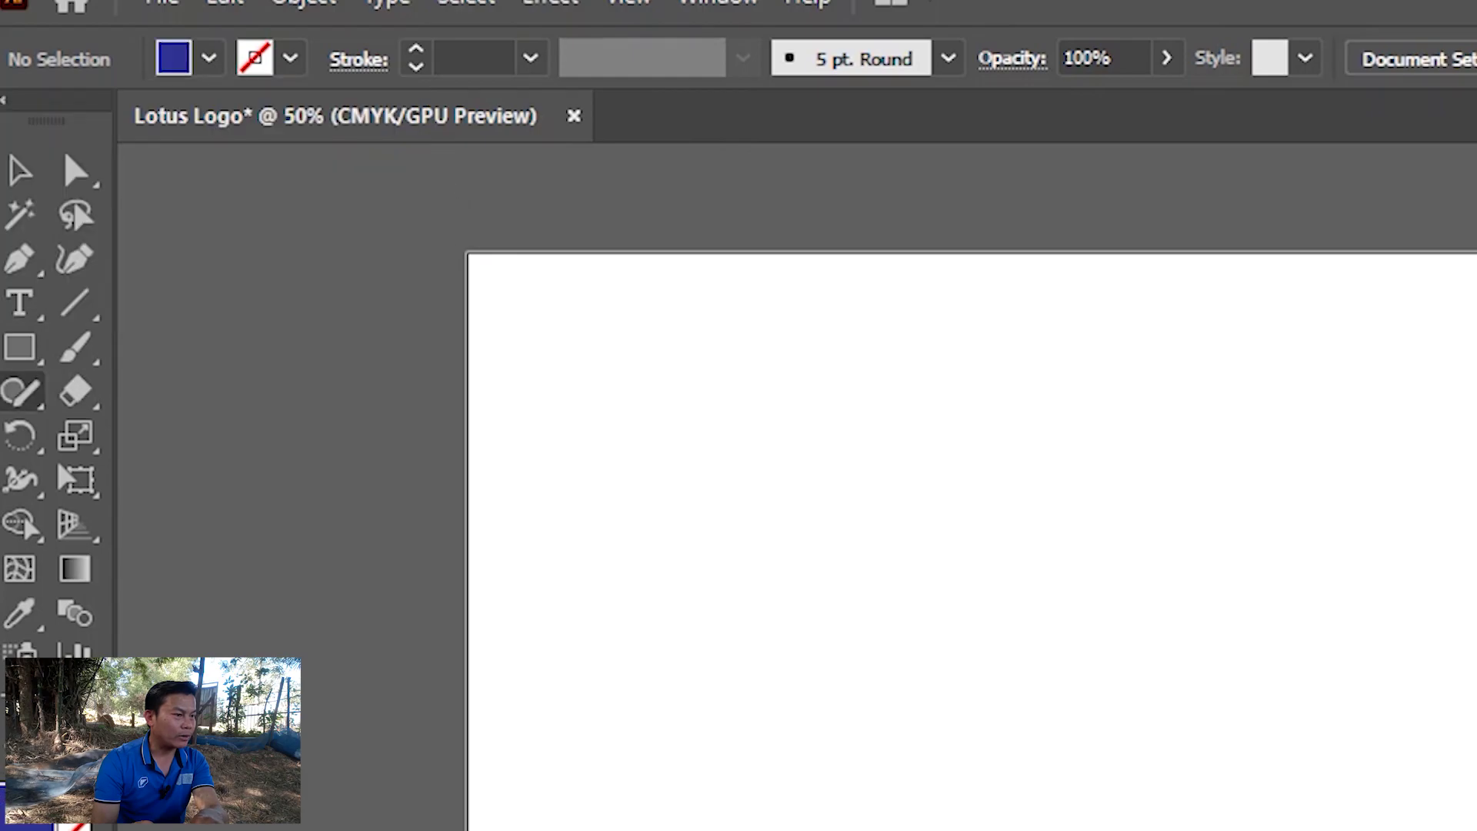
left_click(19, 346)
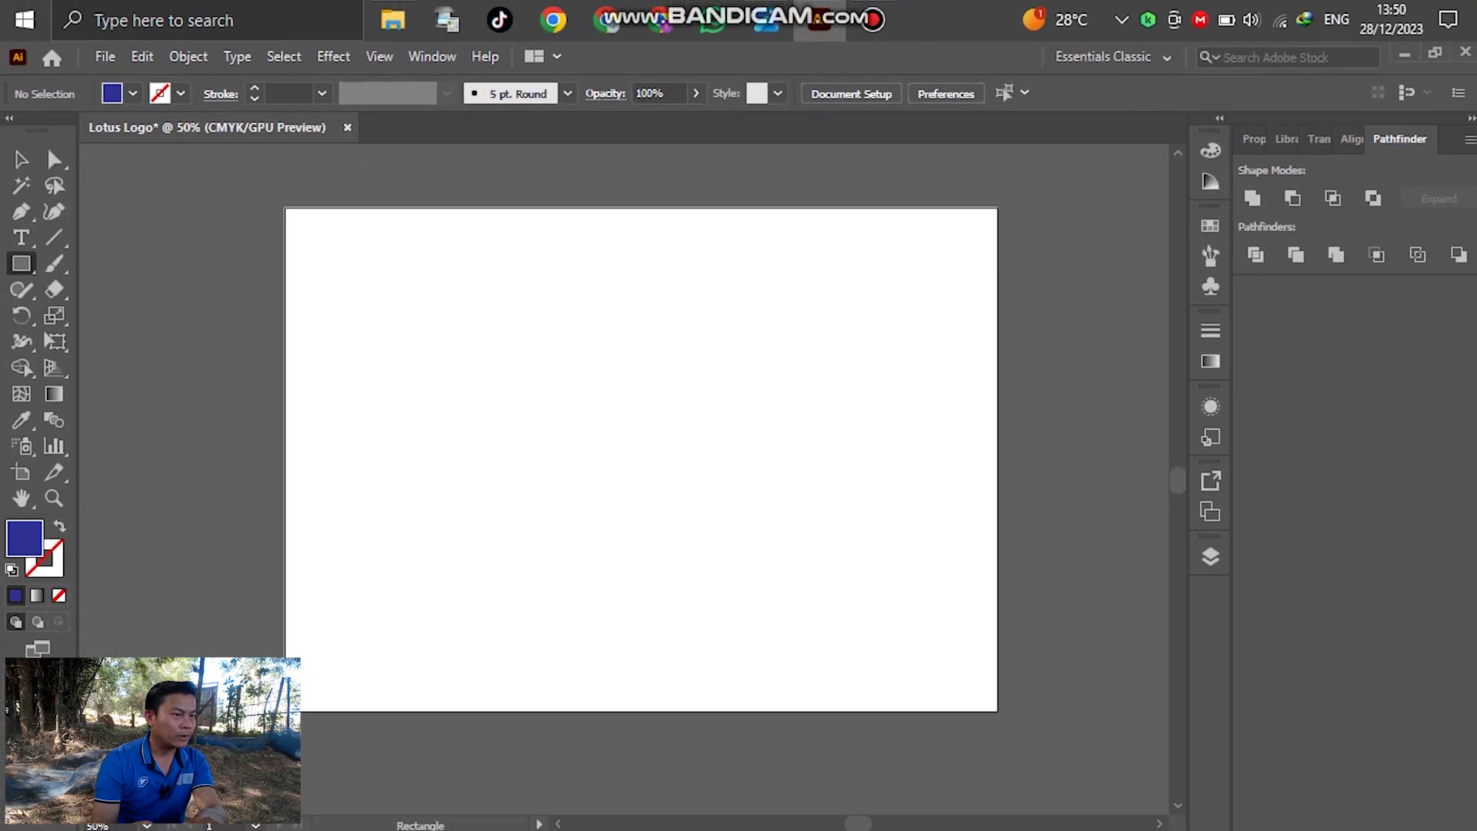
mouse_move(285, 208)
left_mouse_down()
mouse_move(954, 654)
mouse_move(997, 710)
left_mouse_up()
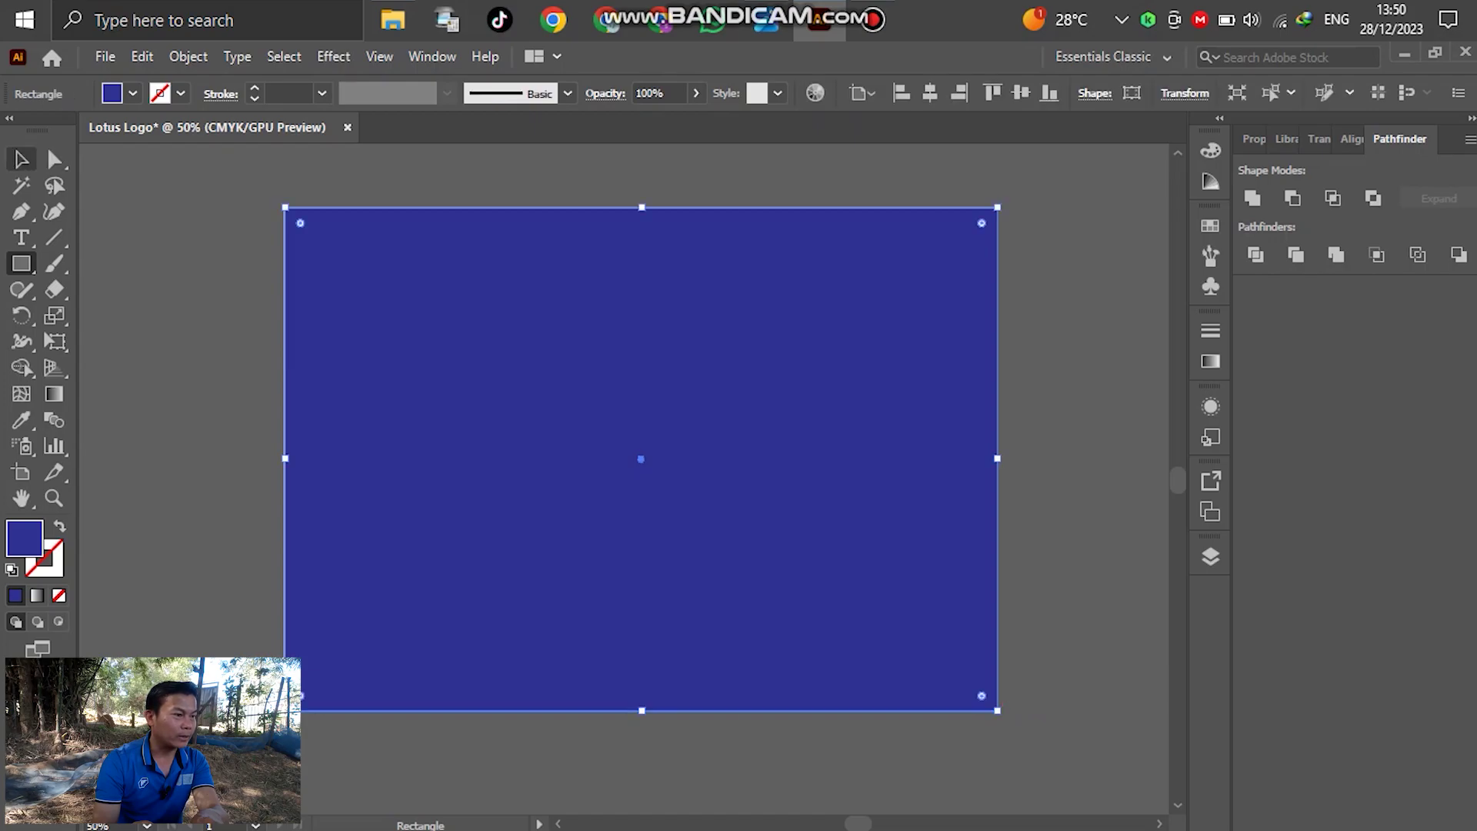
key("v")
key("ctrl+shift+a")
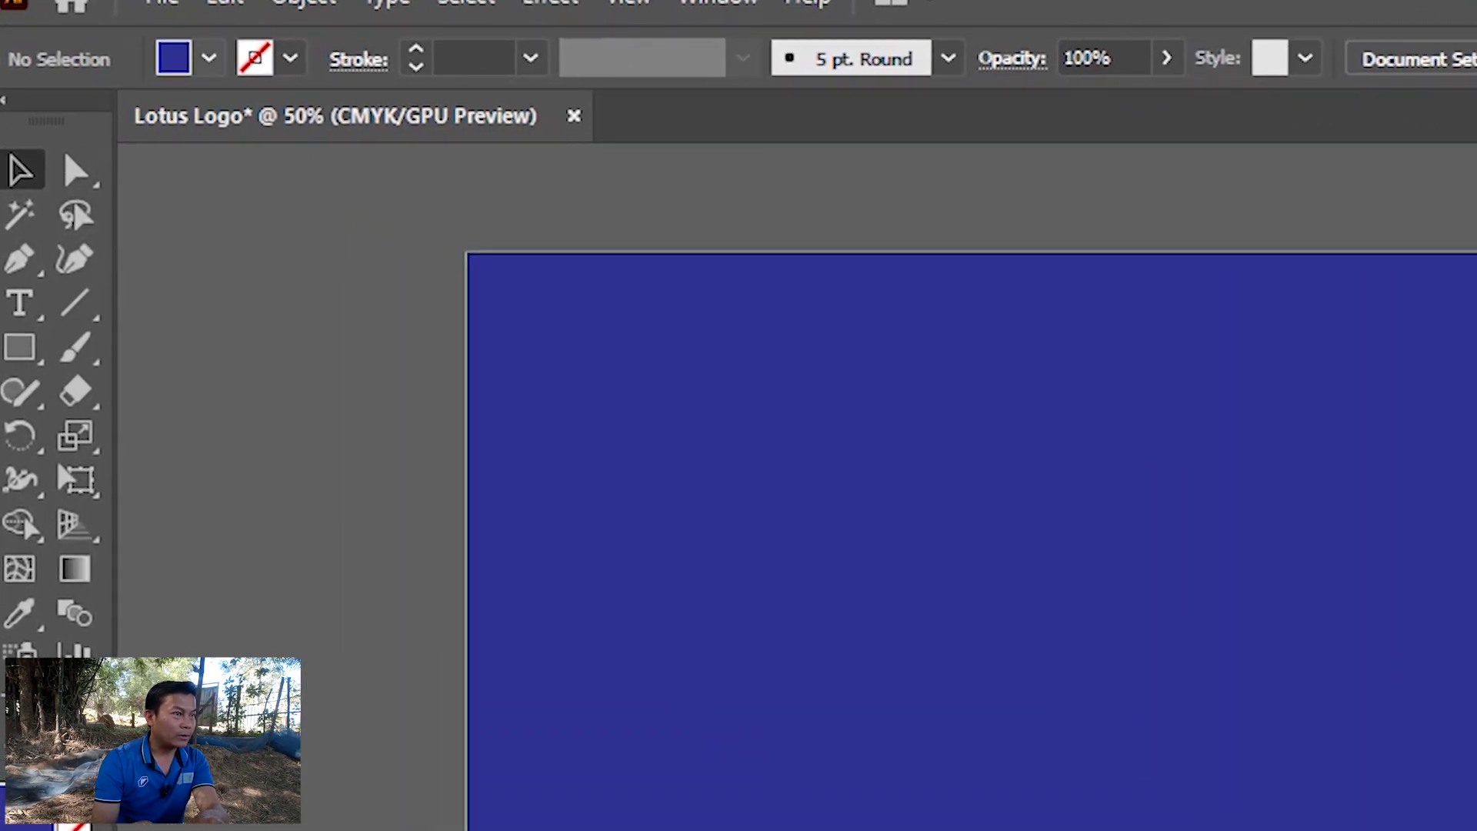
Add a cyan gradient mesh point just left of the rectangle's centre
left_click(209, 57)
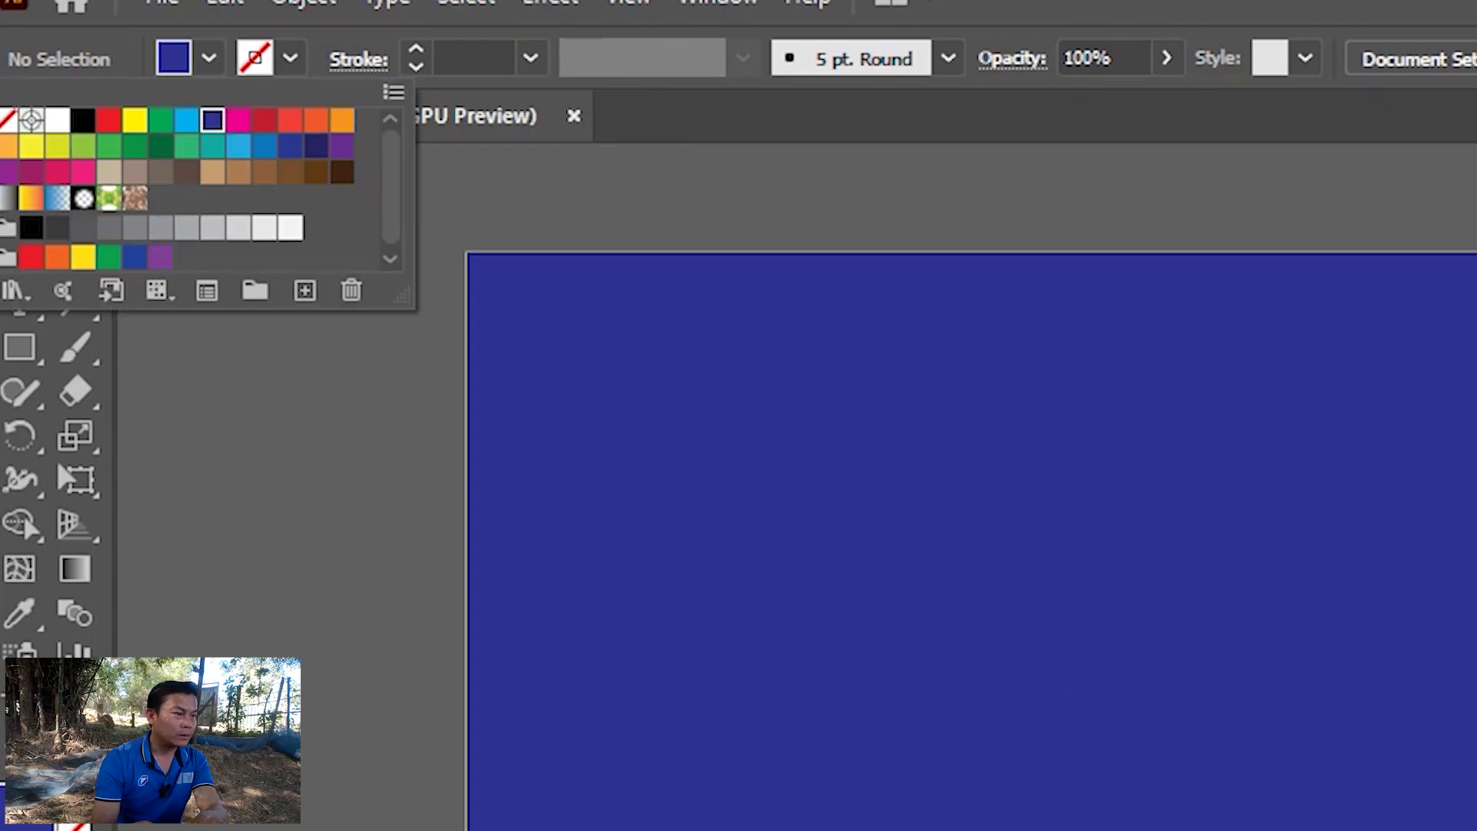
left_click(187, 119)
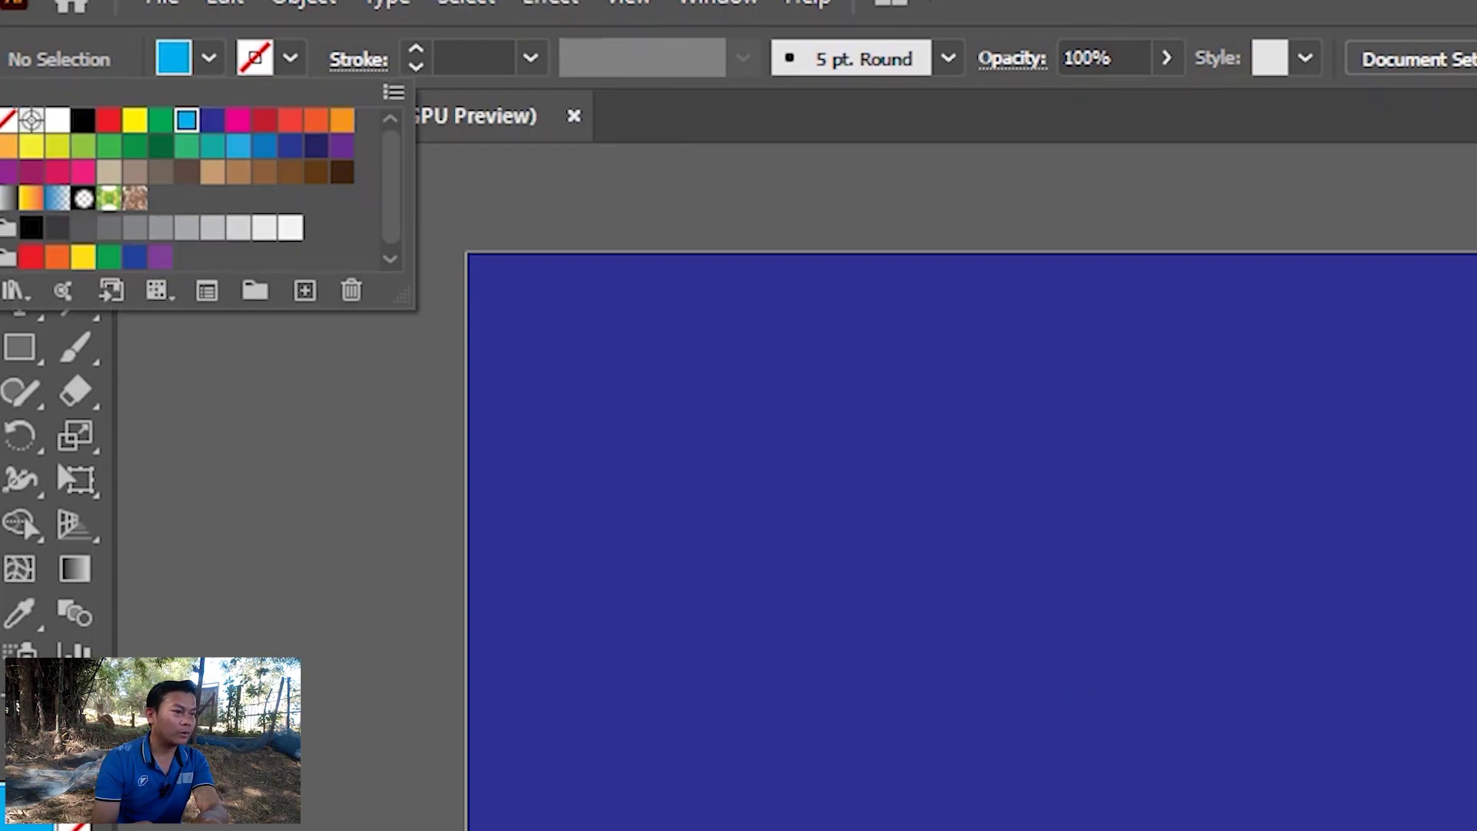
left_click(63, 150)
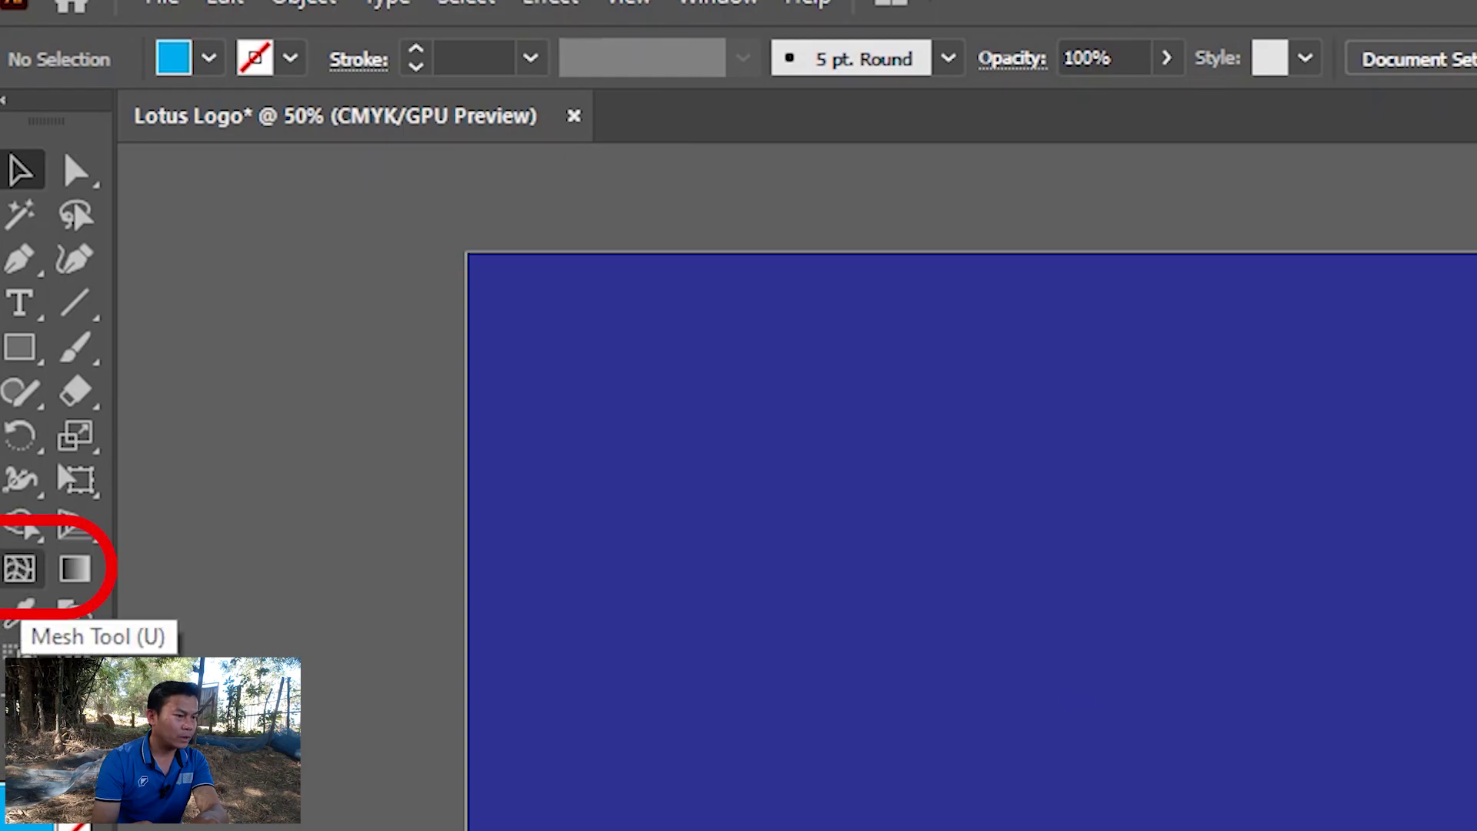
left_click(19, 569)
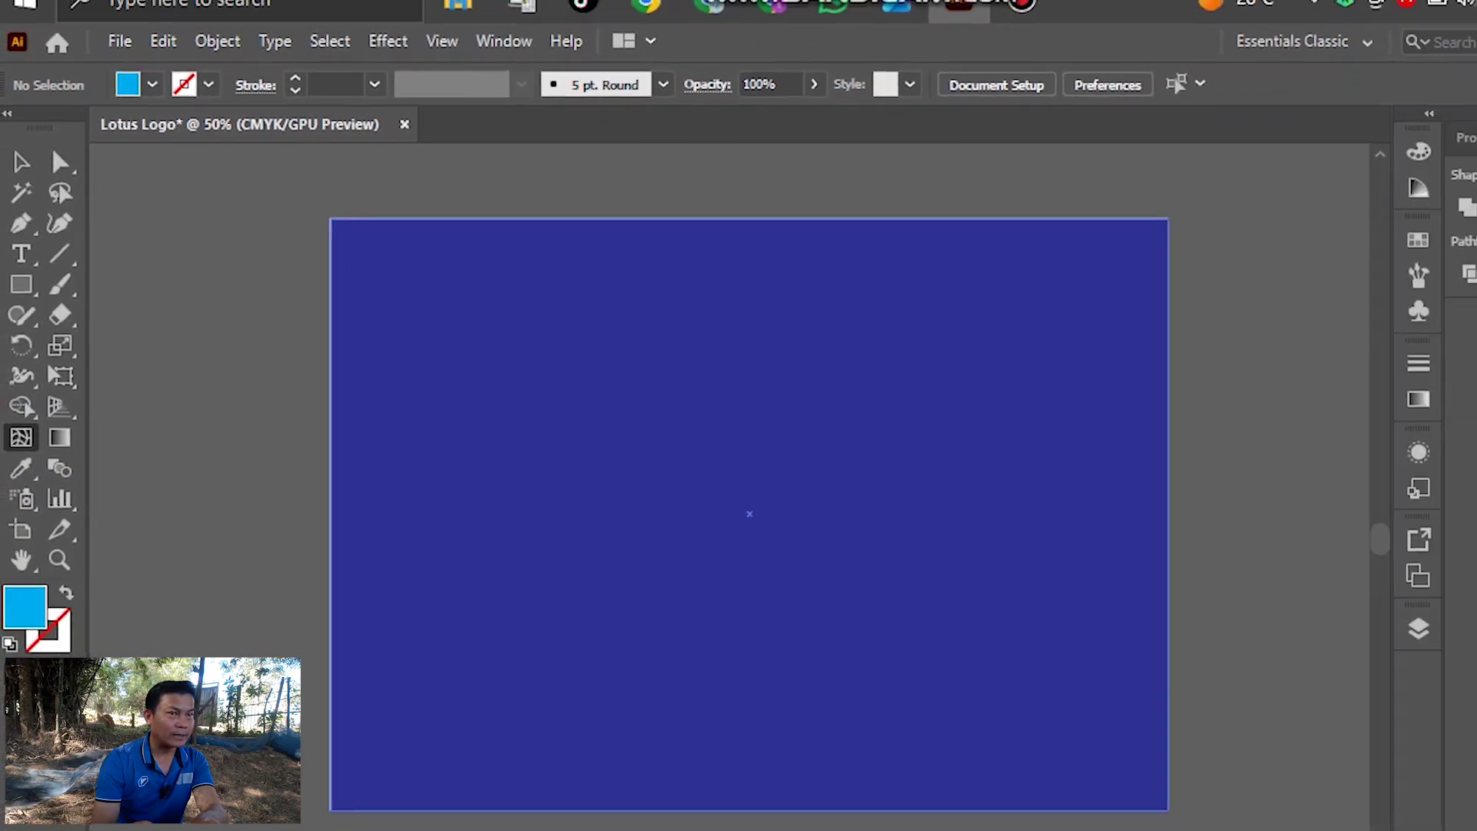
left_click(469, 441)
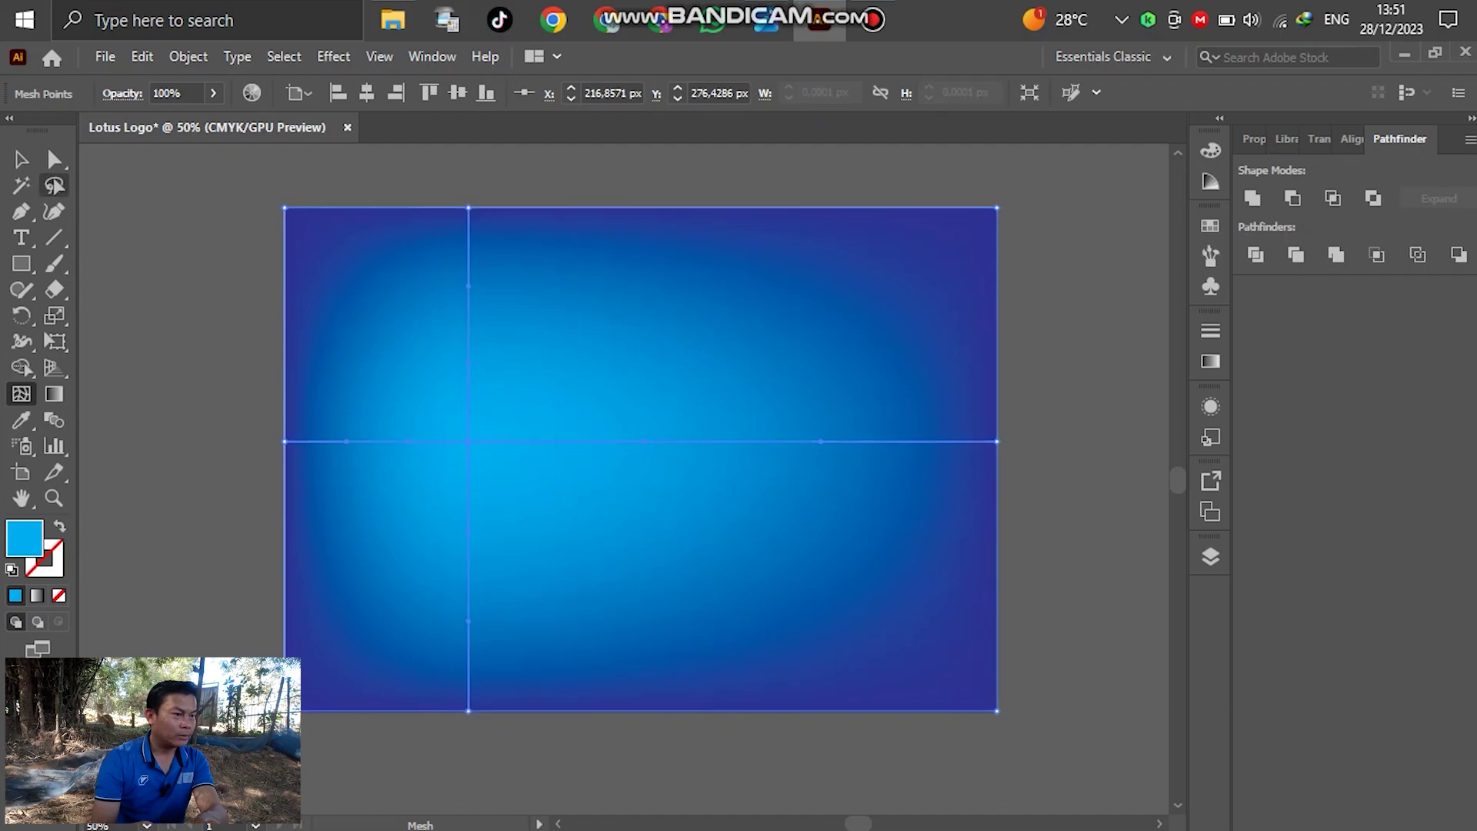
Add a new layer above the gradient background layer
key("v")
key("ctrl+shift+a")
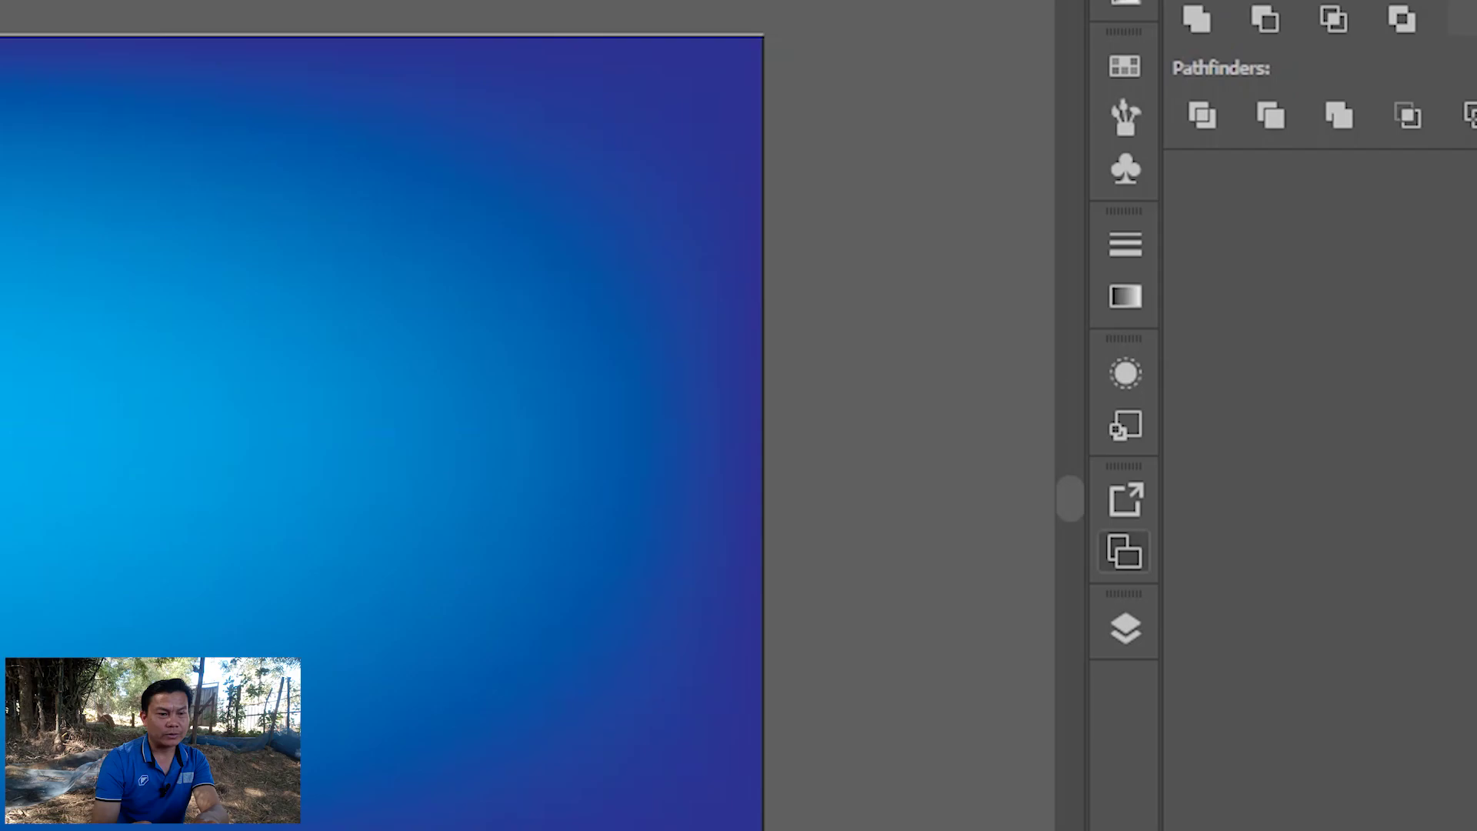
left_click(1123, 551)
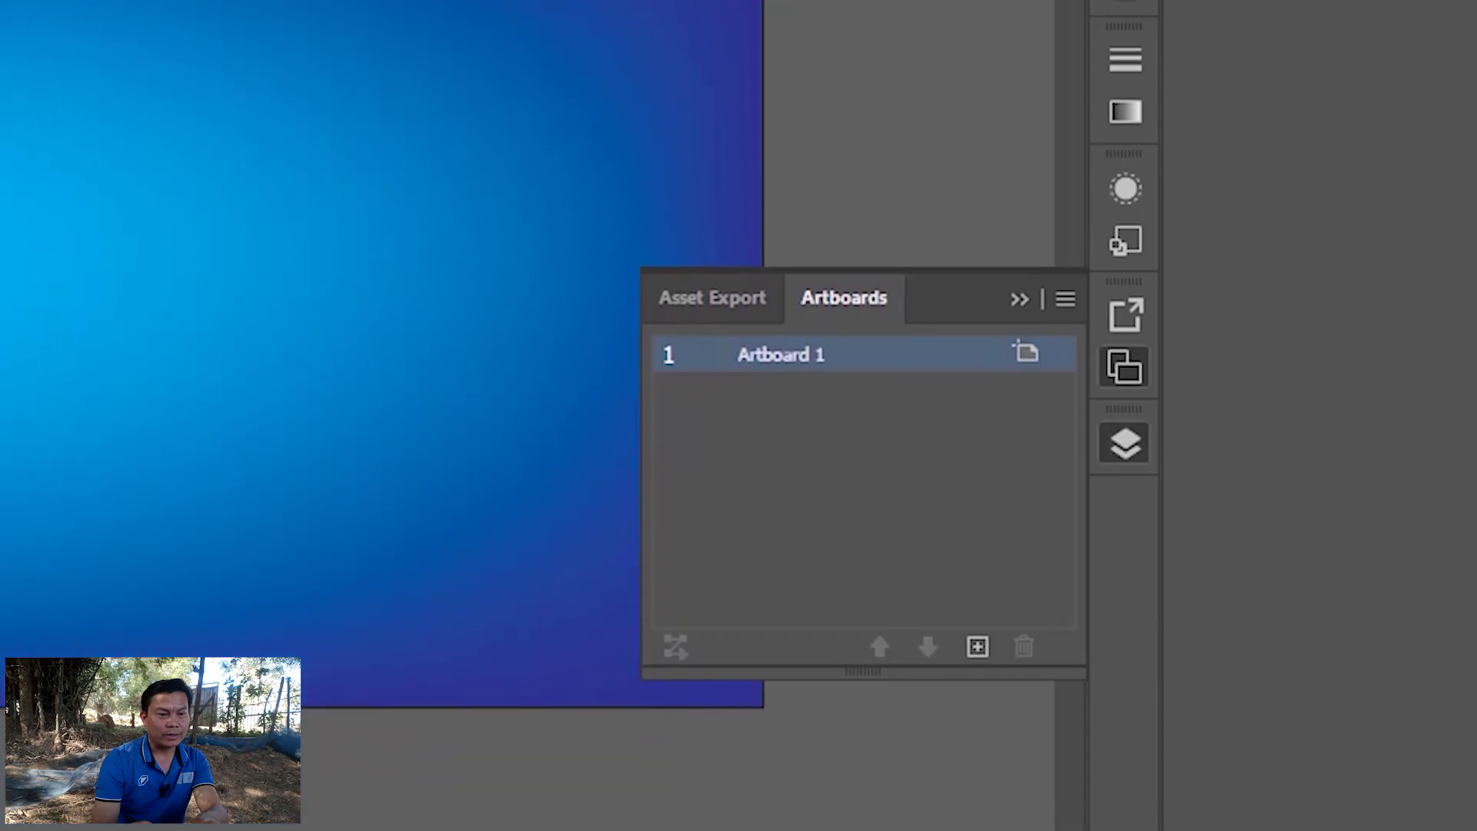
left_click(1125, 628)
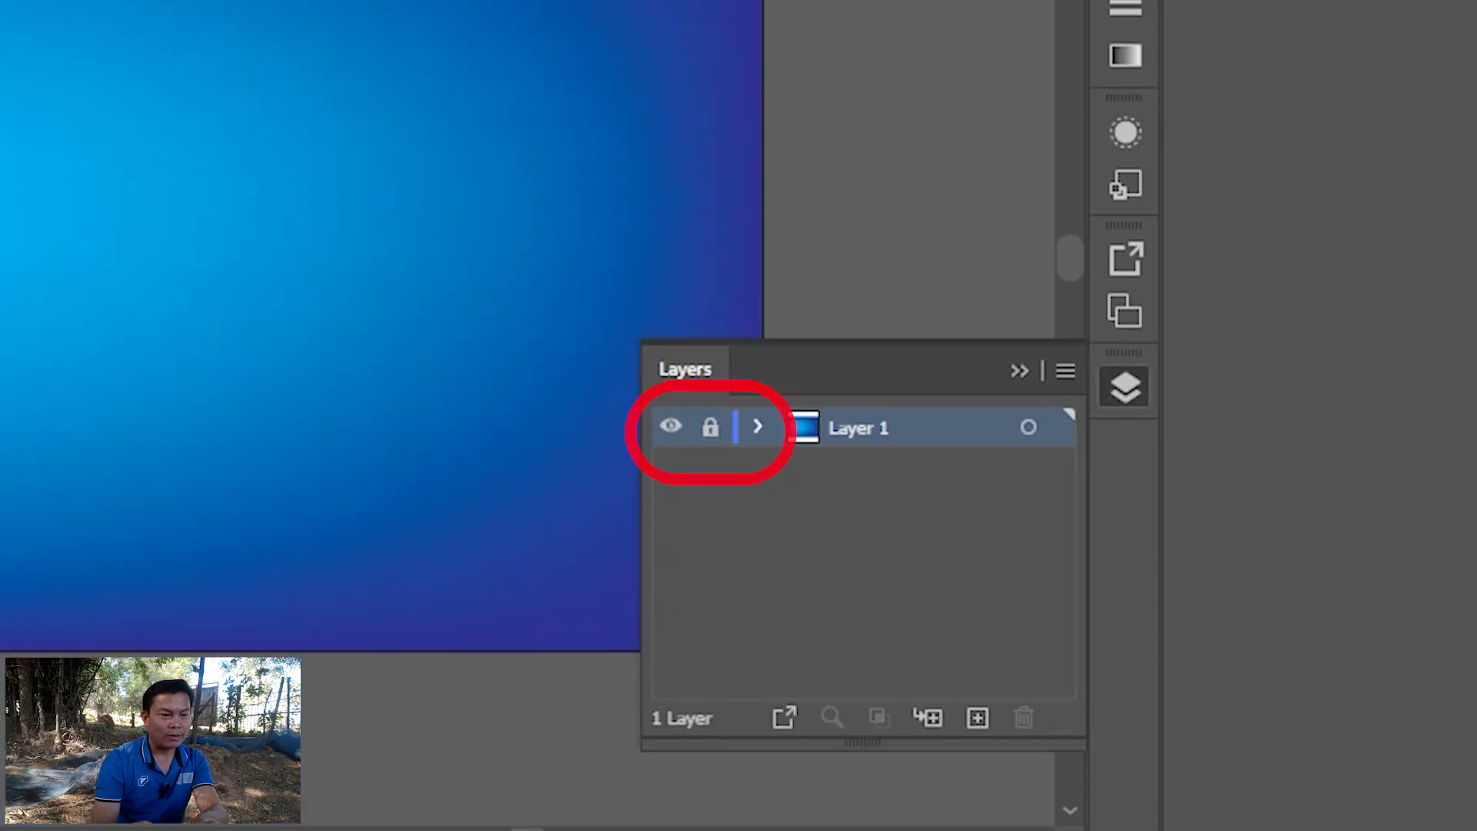
left_click(977, 718)
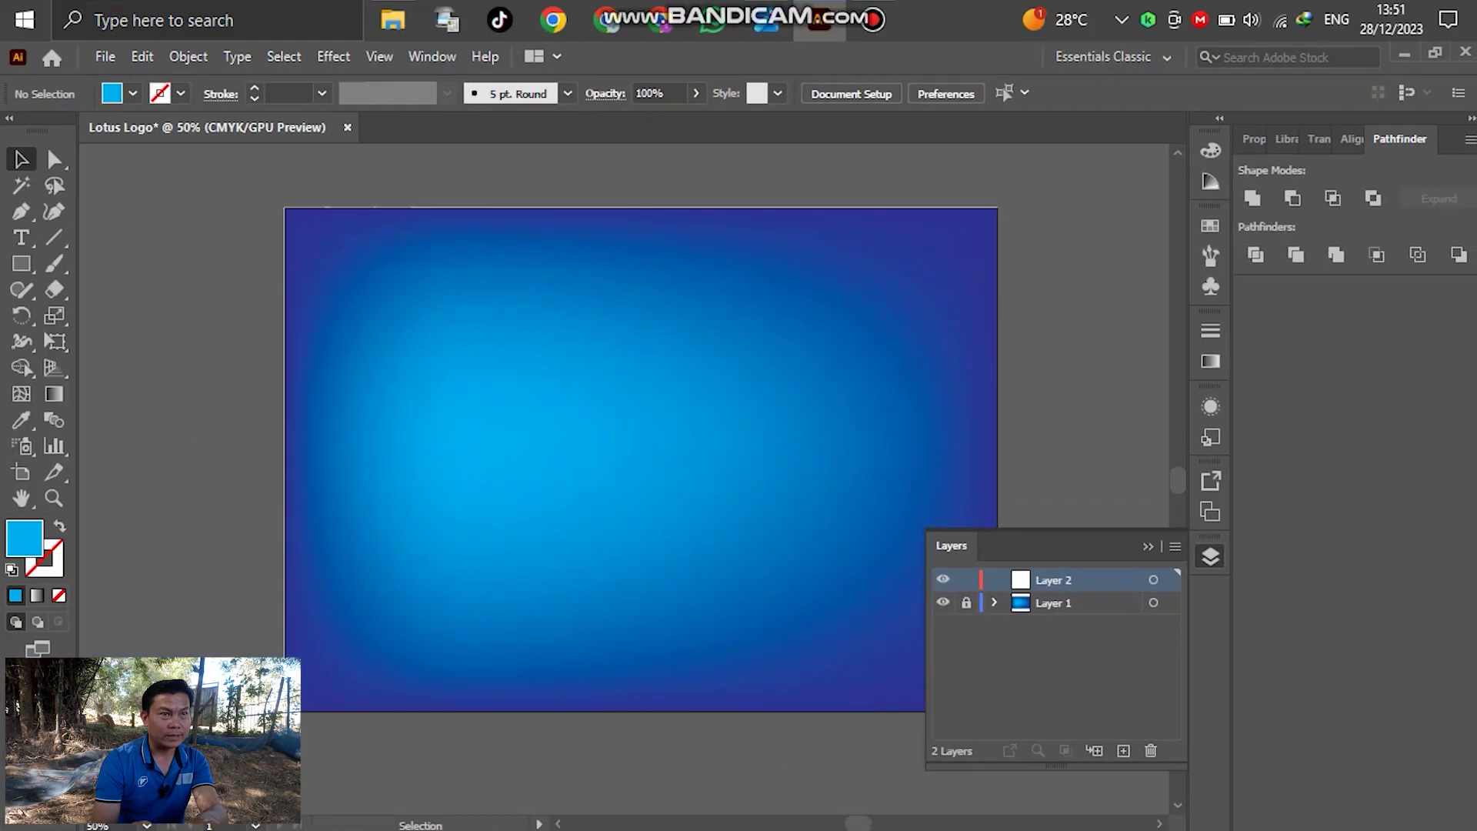
key("F7")
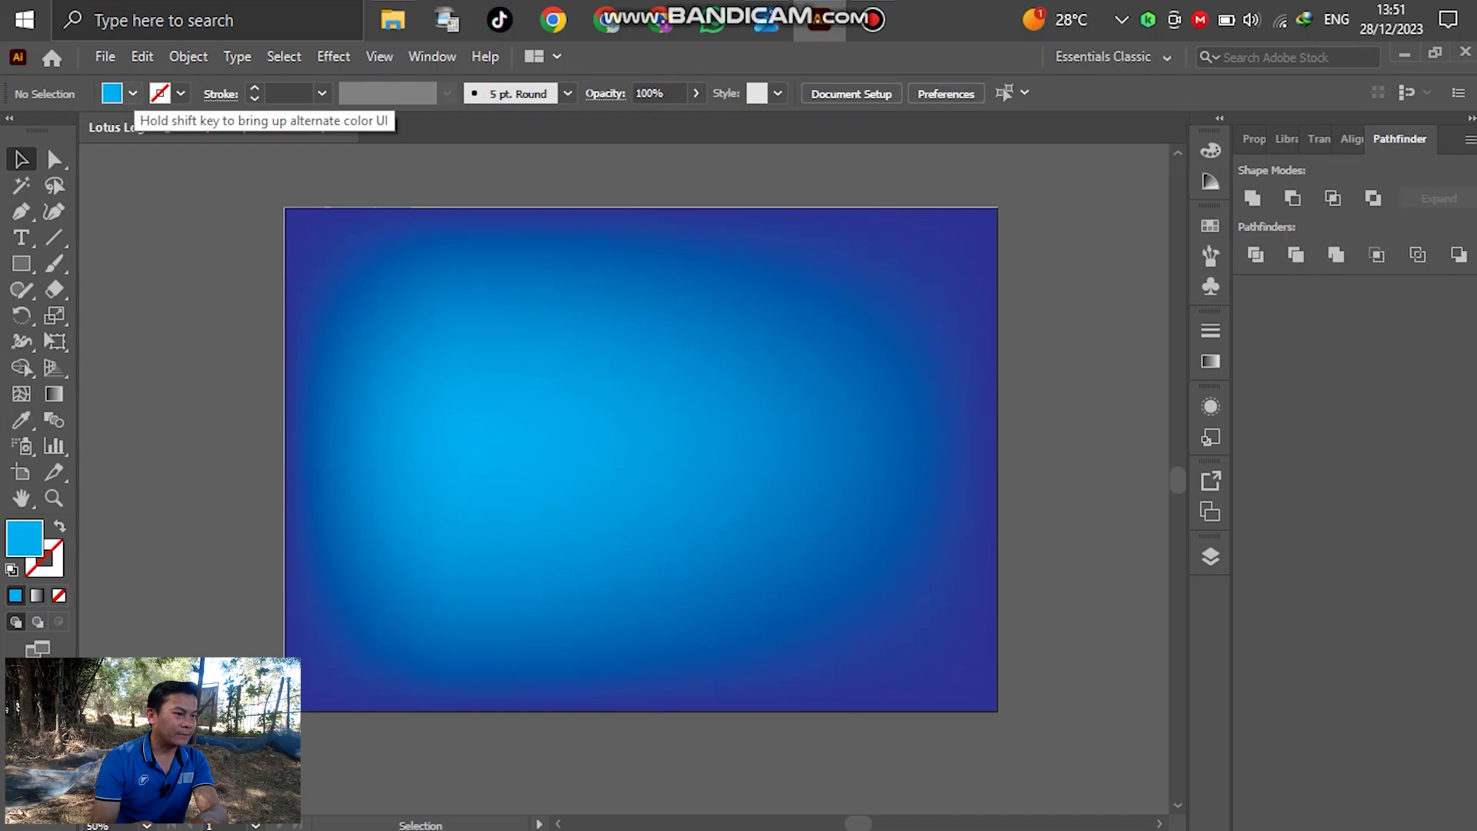
Set the drawing colours to black fill with a white stroke
left_click(132, 93)
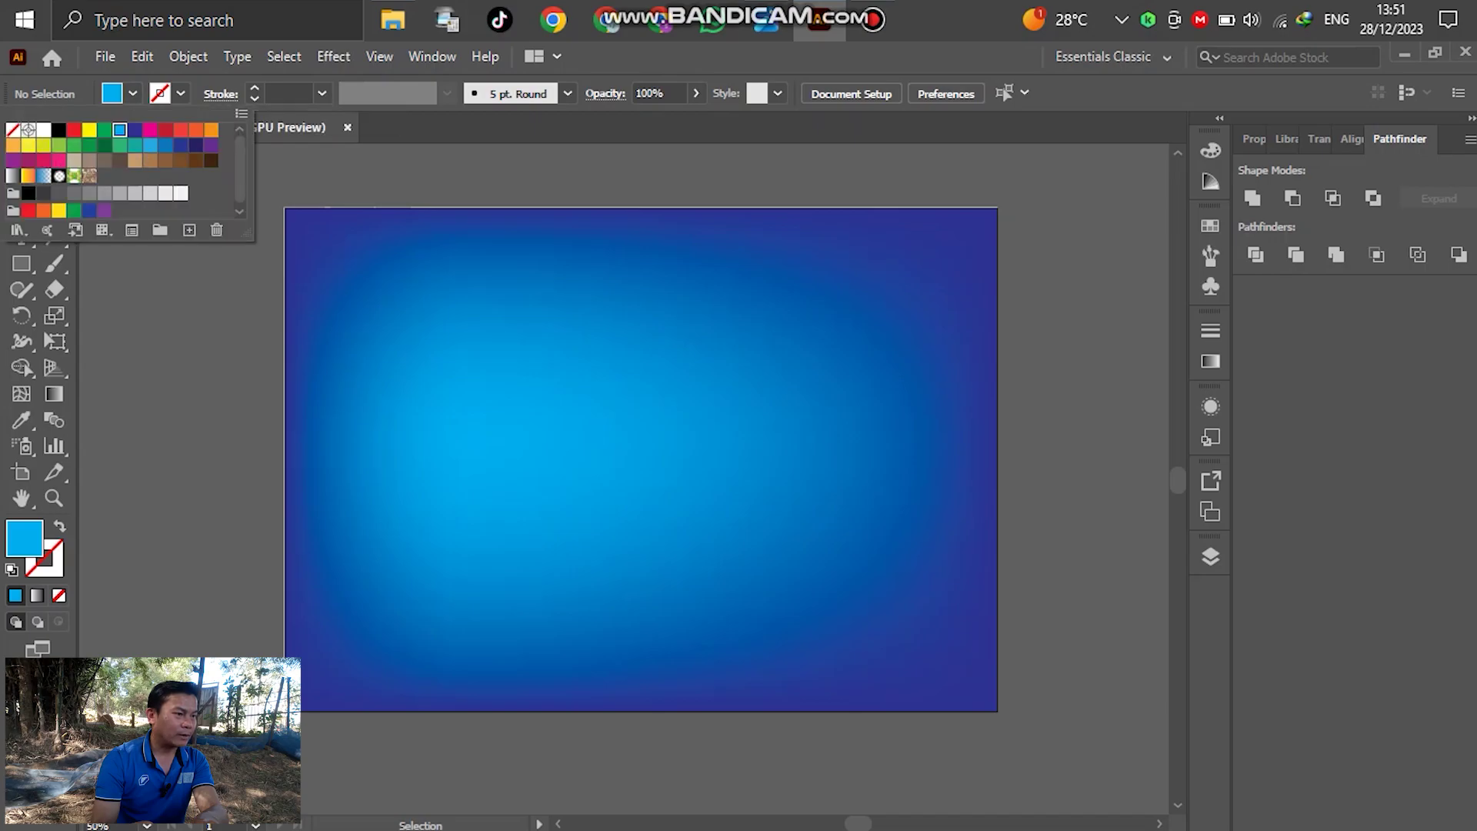
left_click(58, 129)
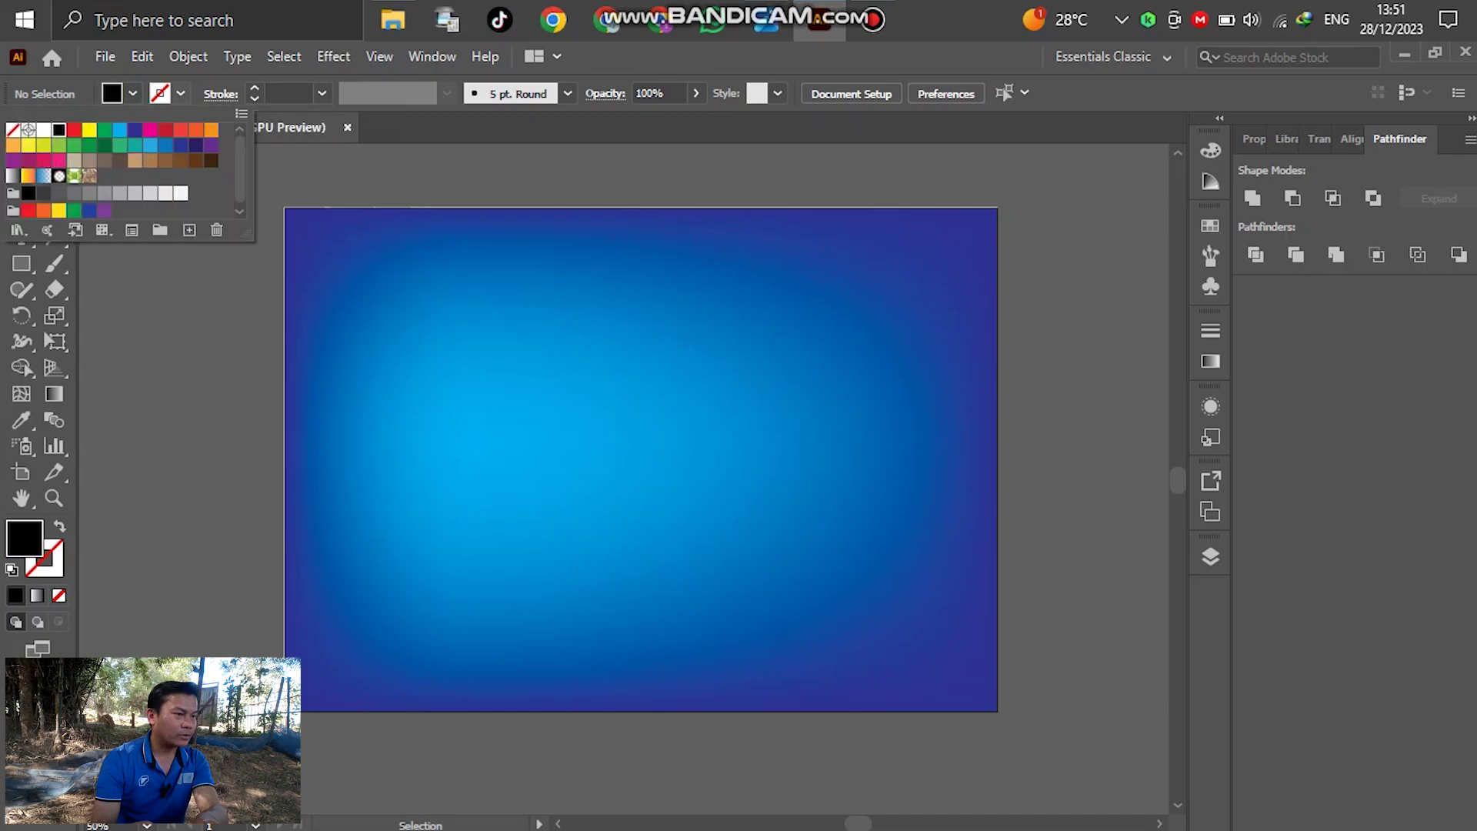
left_click(180, 93)
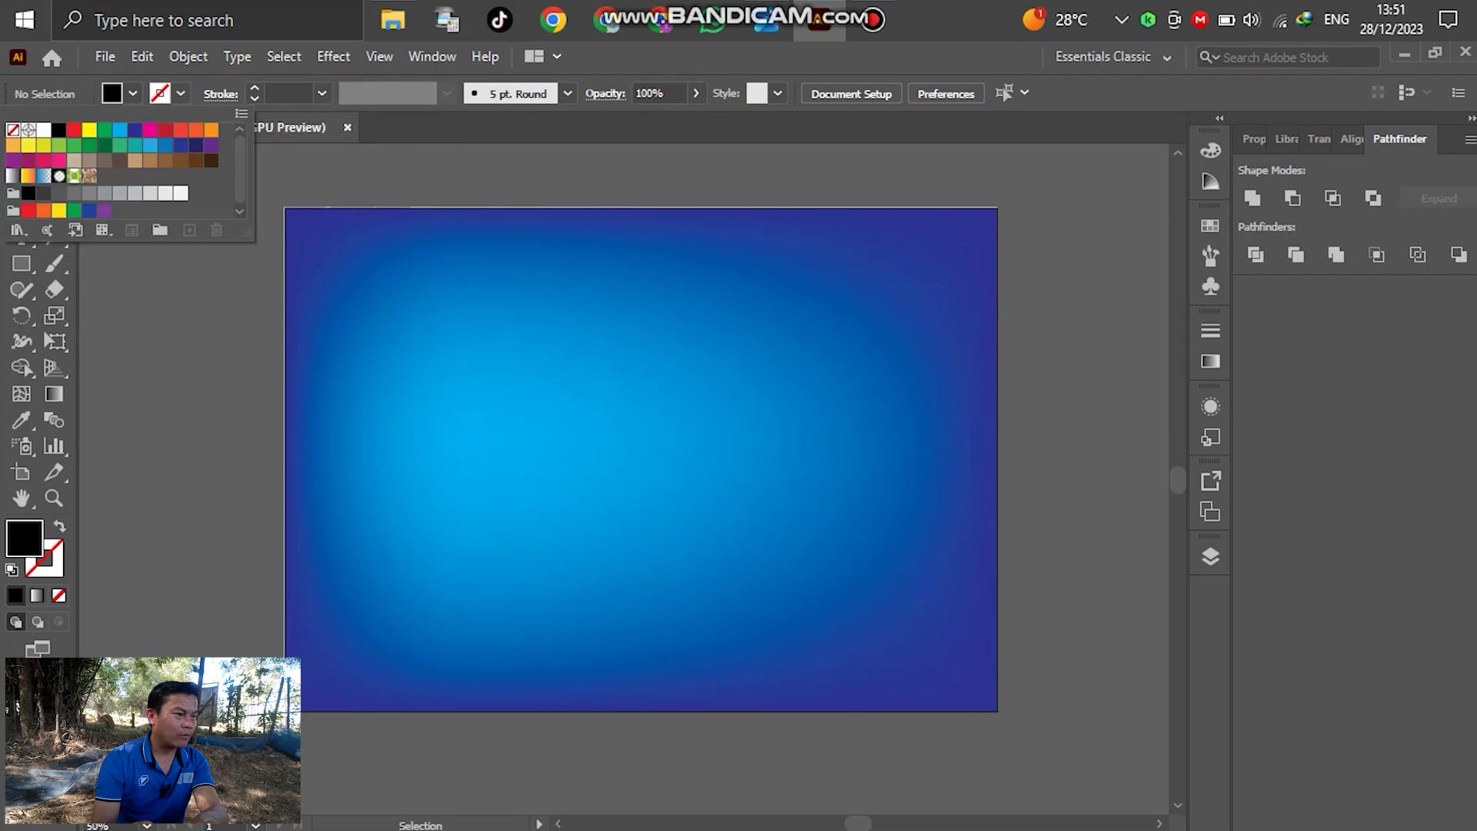
left_click(43, 130)
key("Escape")
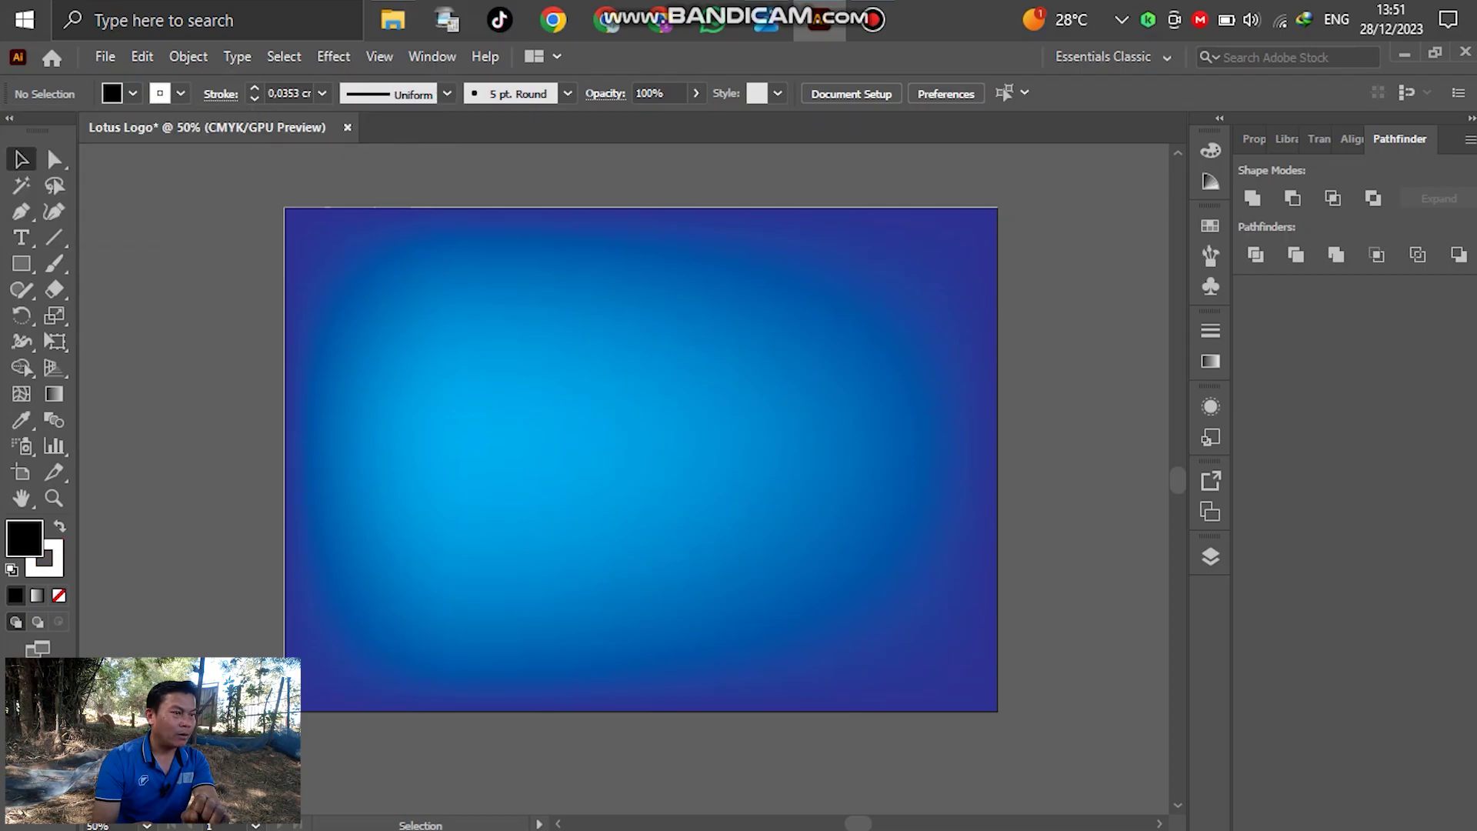
key("m")
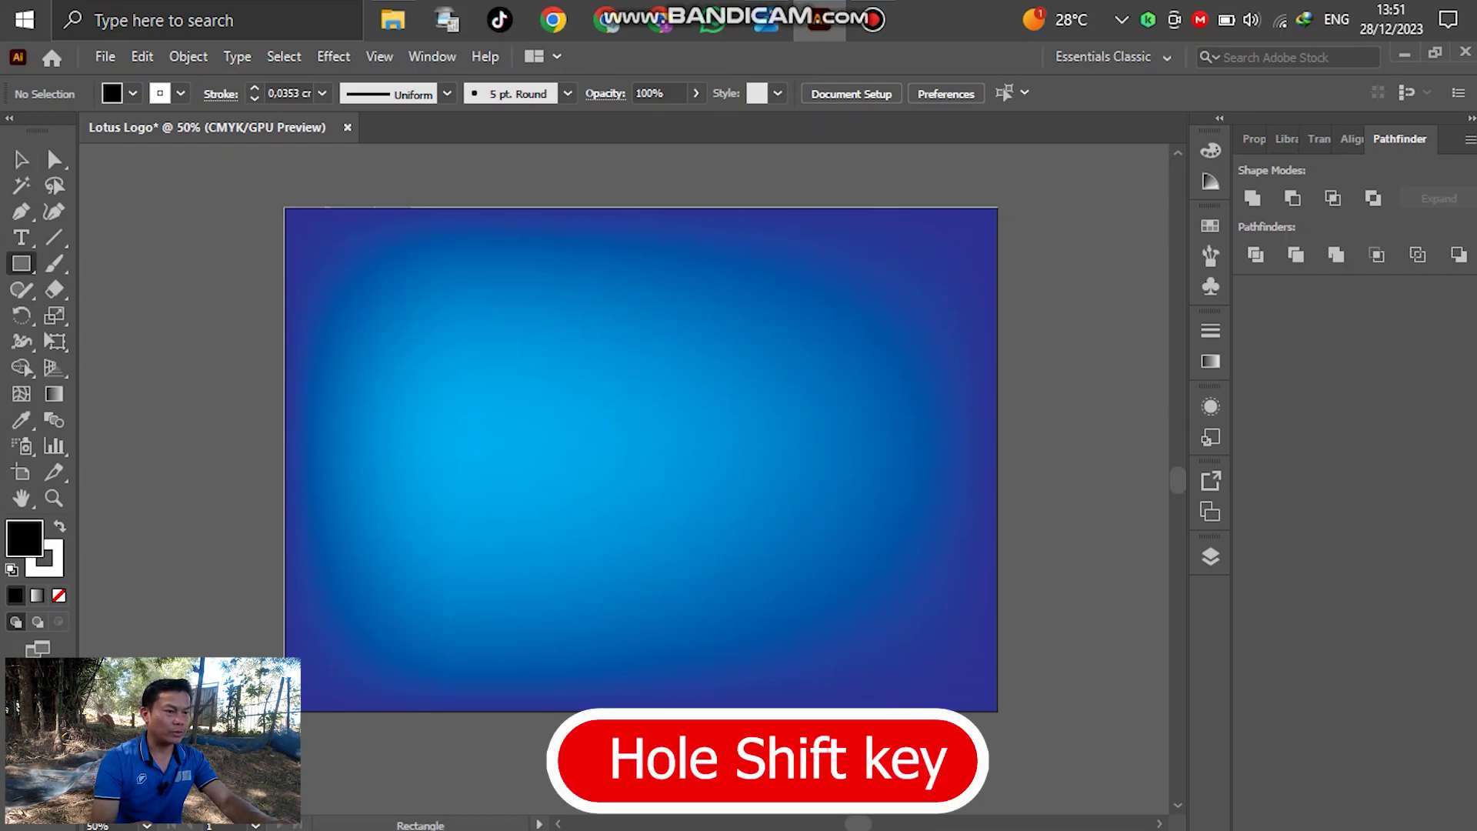
Draw a square and fully round two opposite corners into a black leaf-shaped petal
left_click_drag(584, 307, 721, 444)
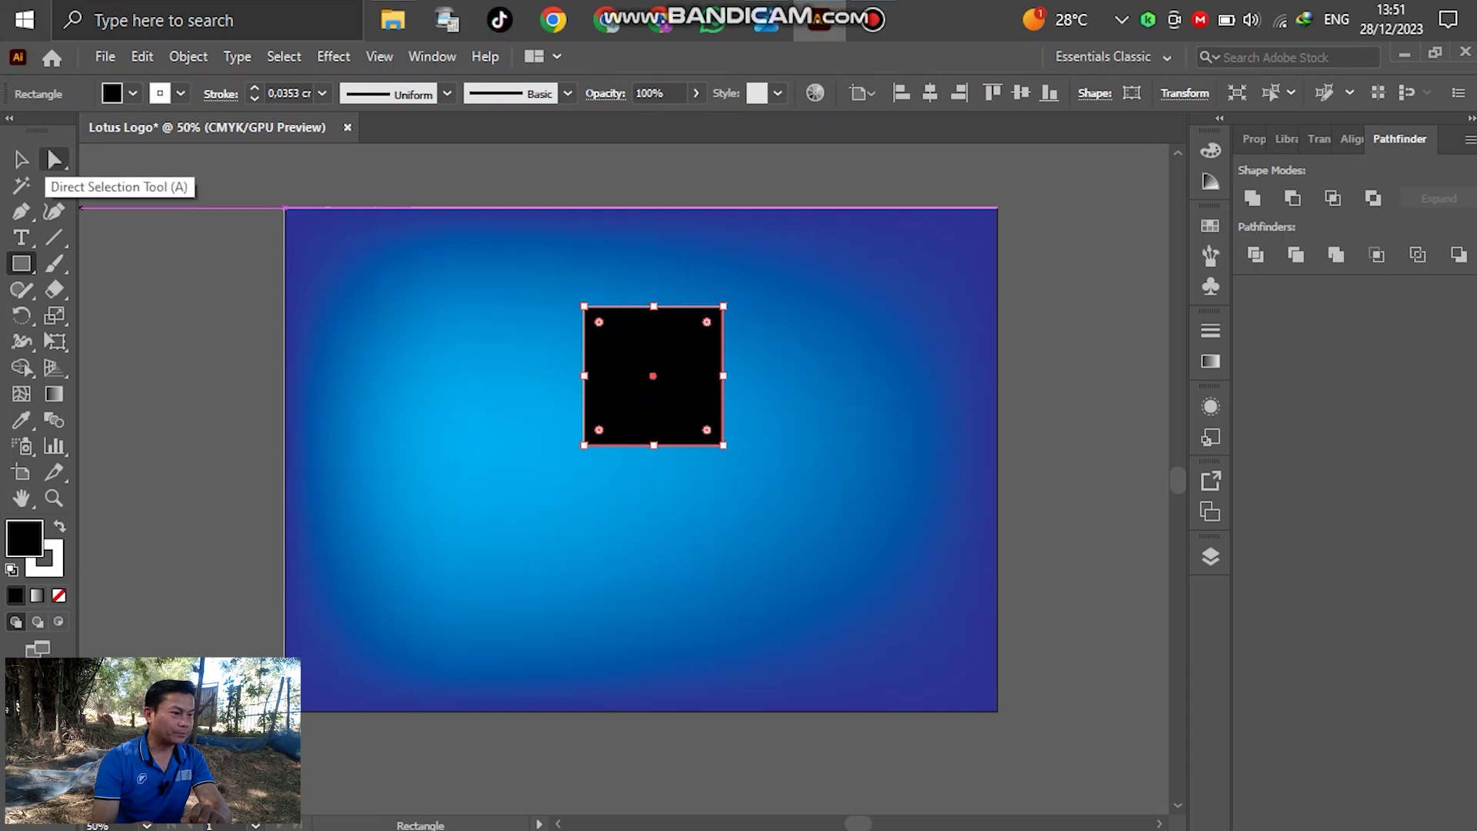
left_click(54, 160)
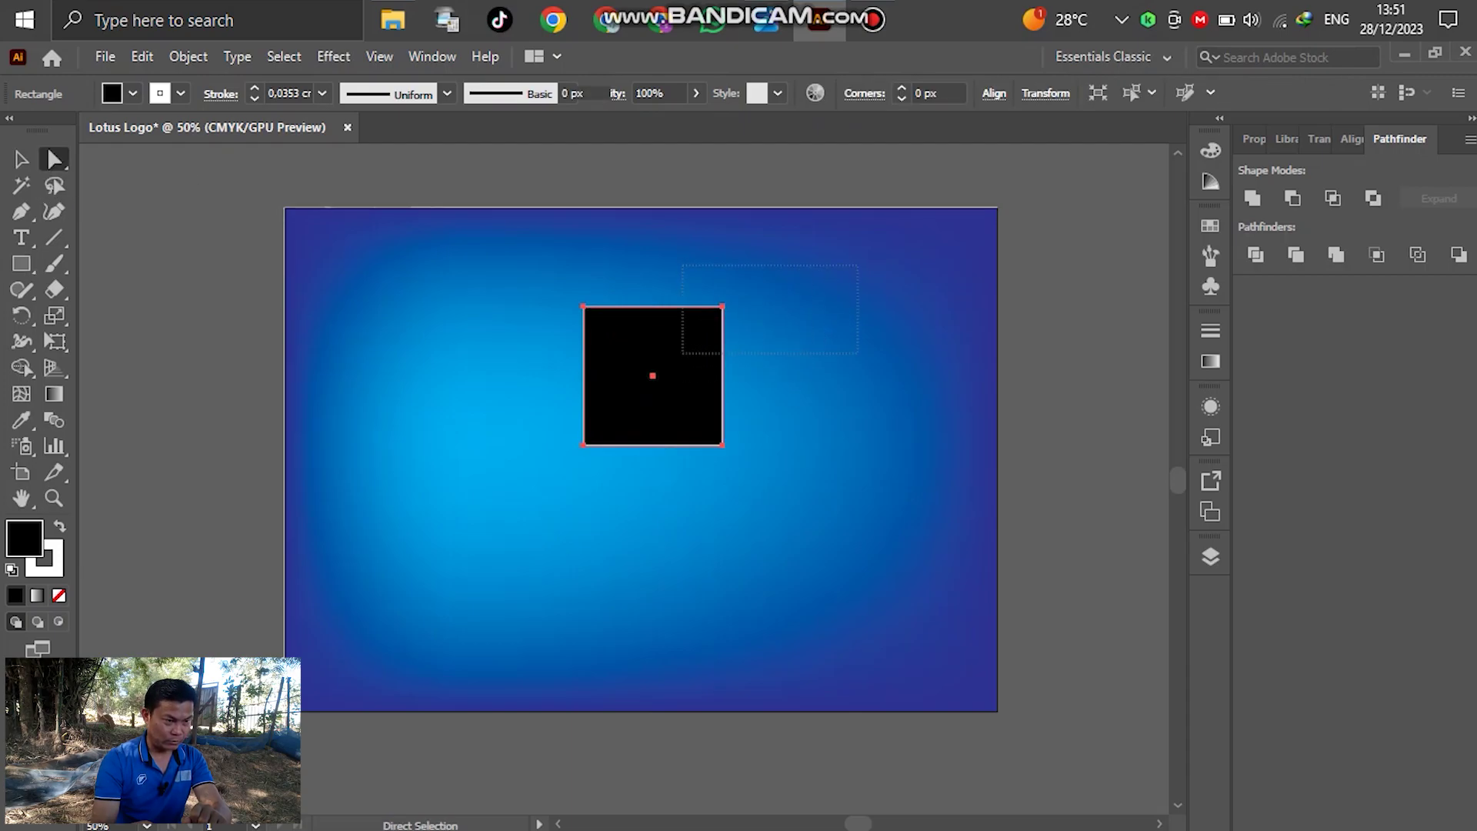
left_click_drag(682, 354, 616, 493)
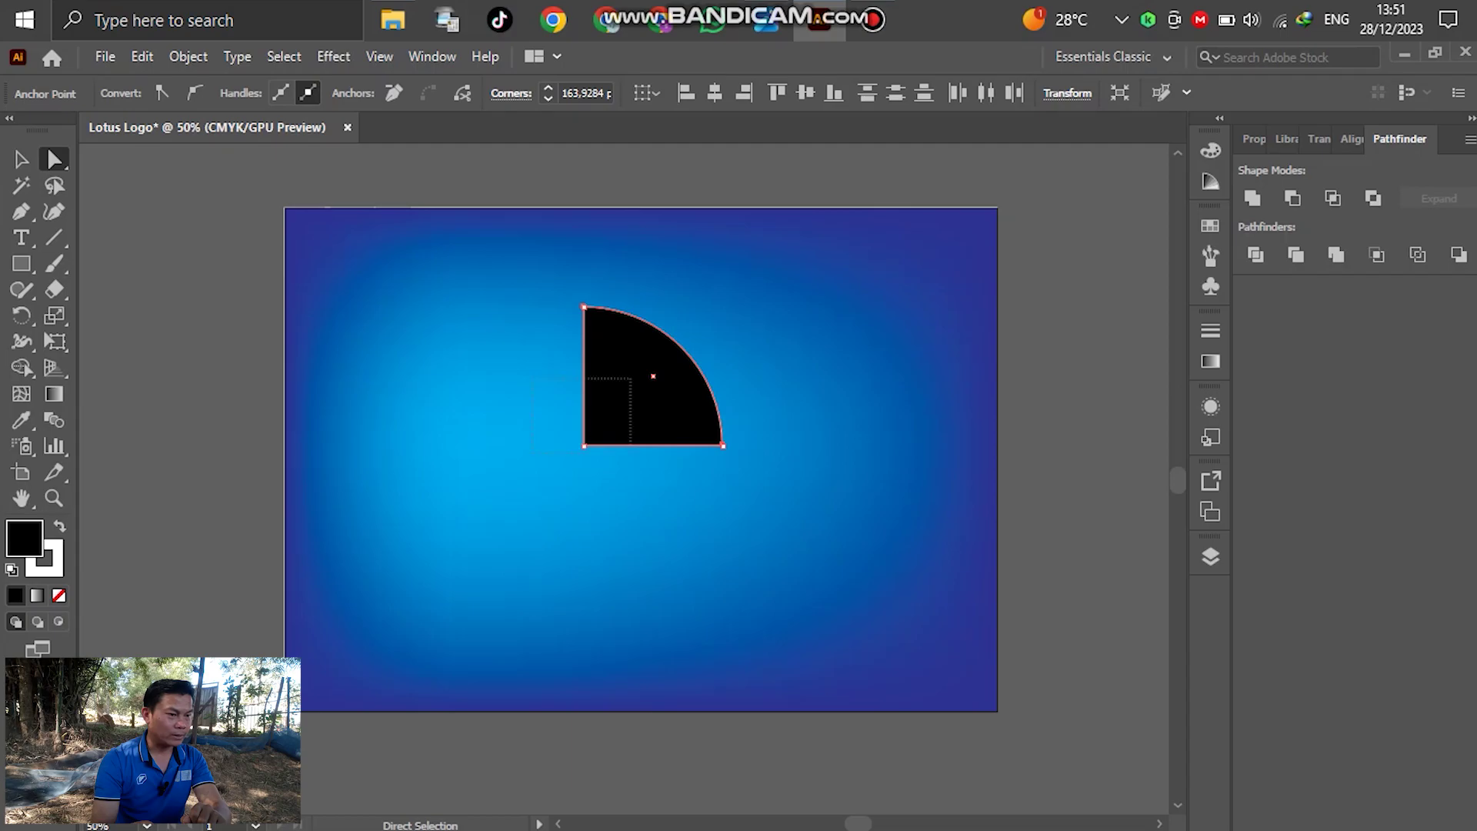
left_click(584, 446)
left_click_drag(599, 429, 722, 306)
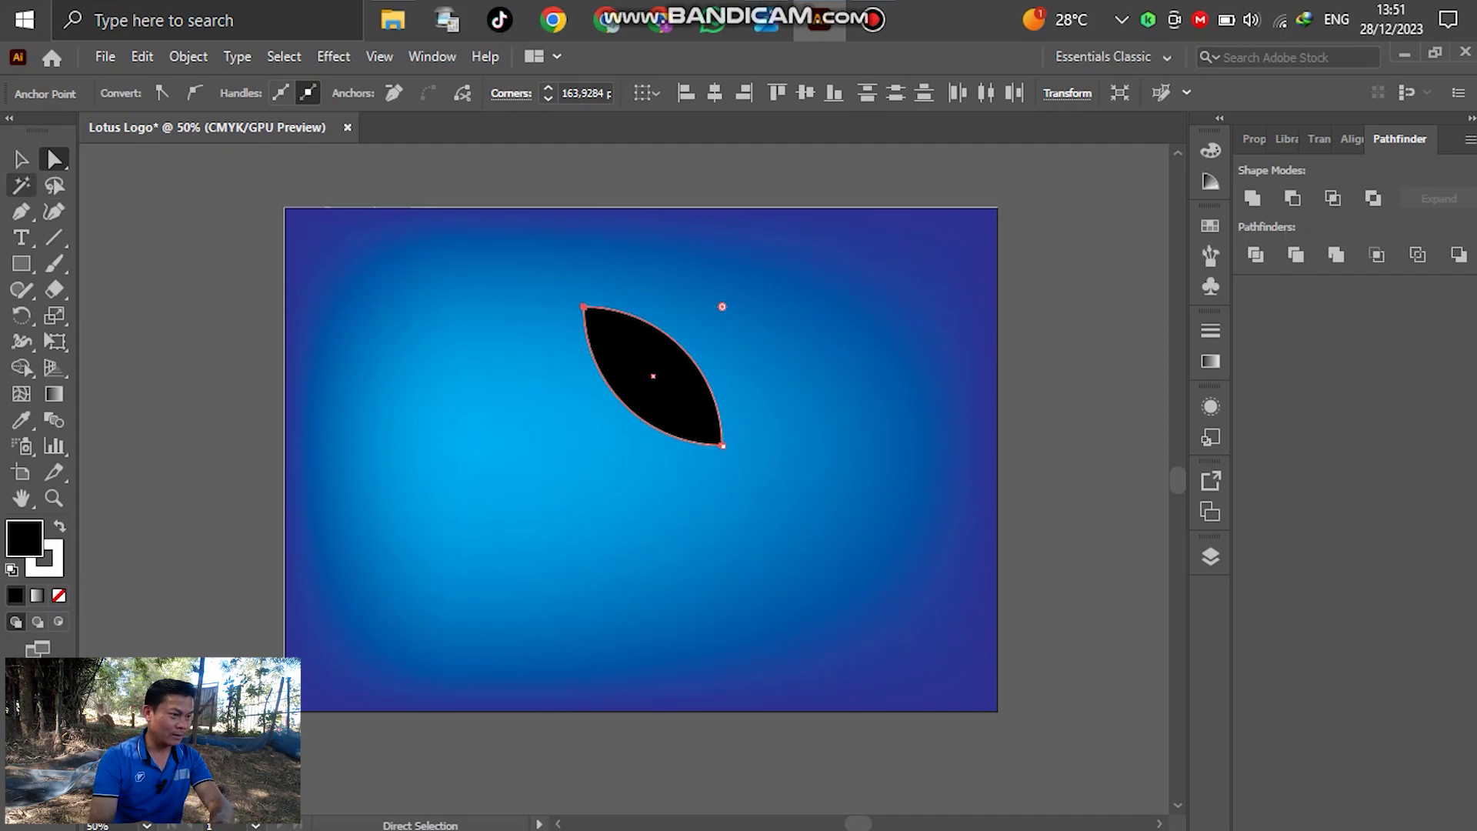
key("v")
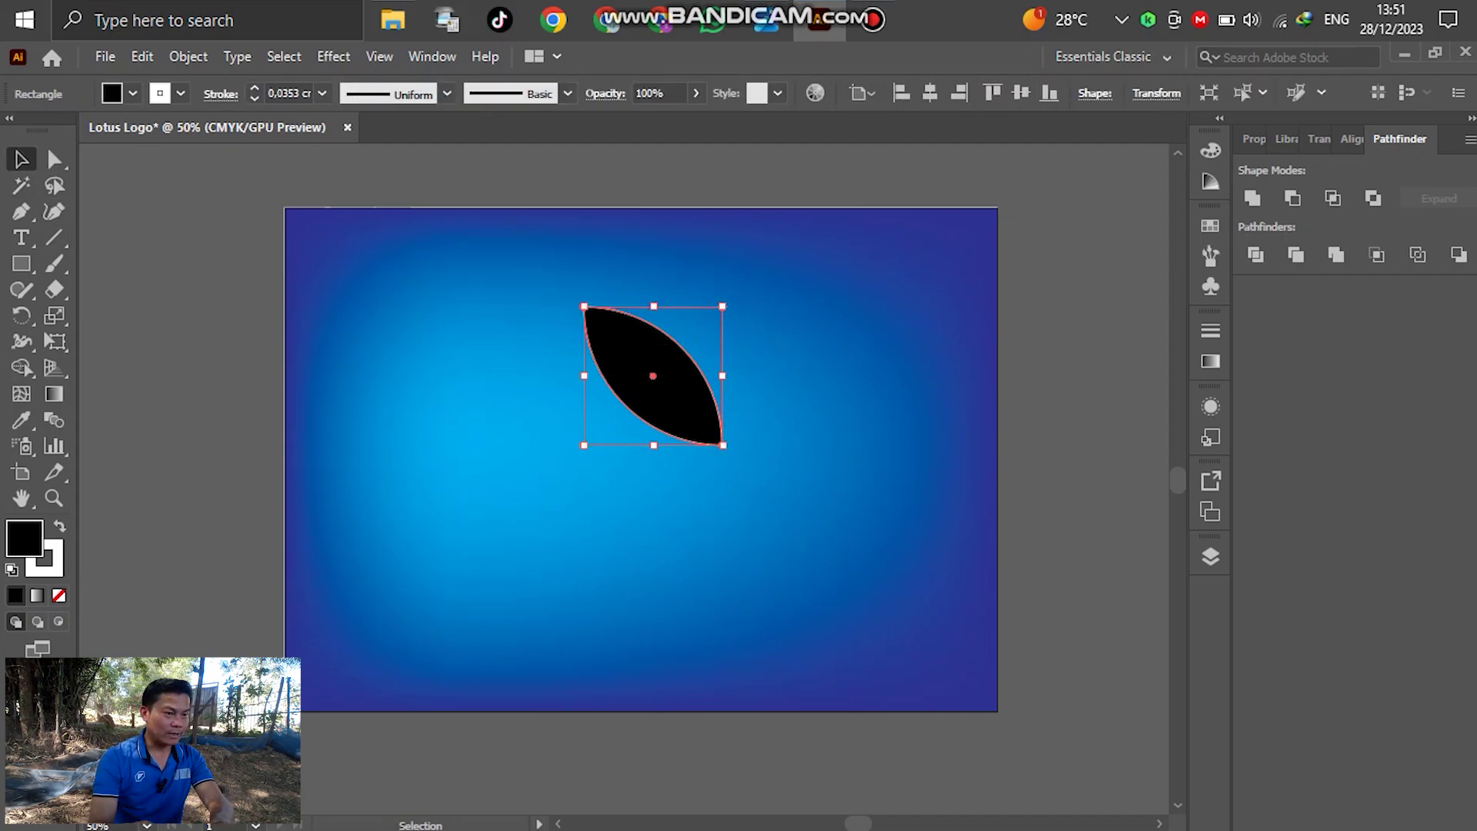
left_click_drag(723, 405, 640, 436)
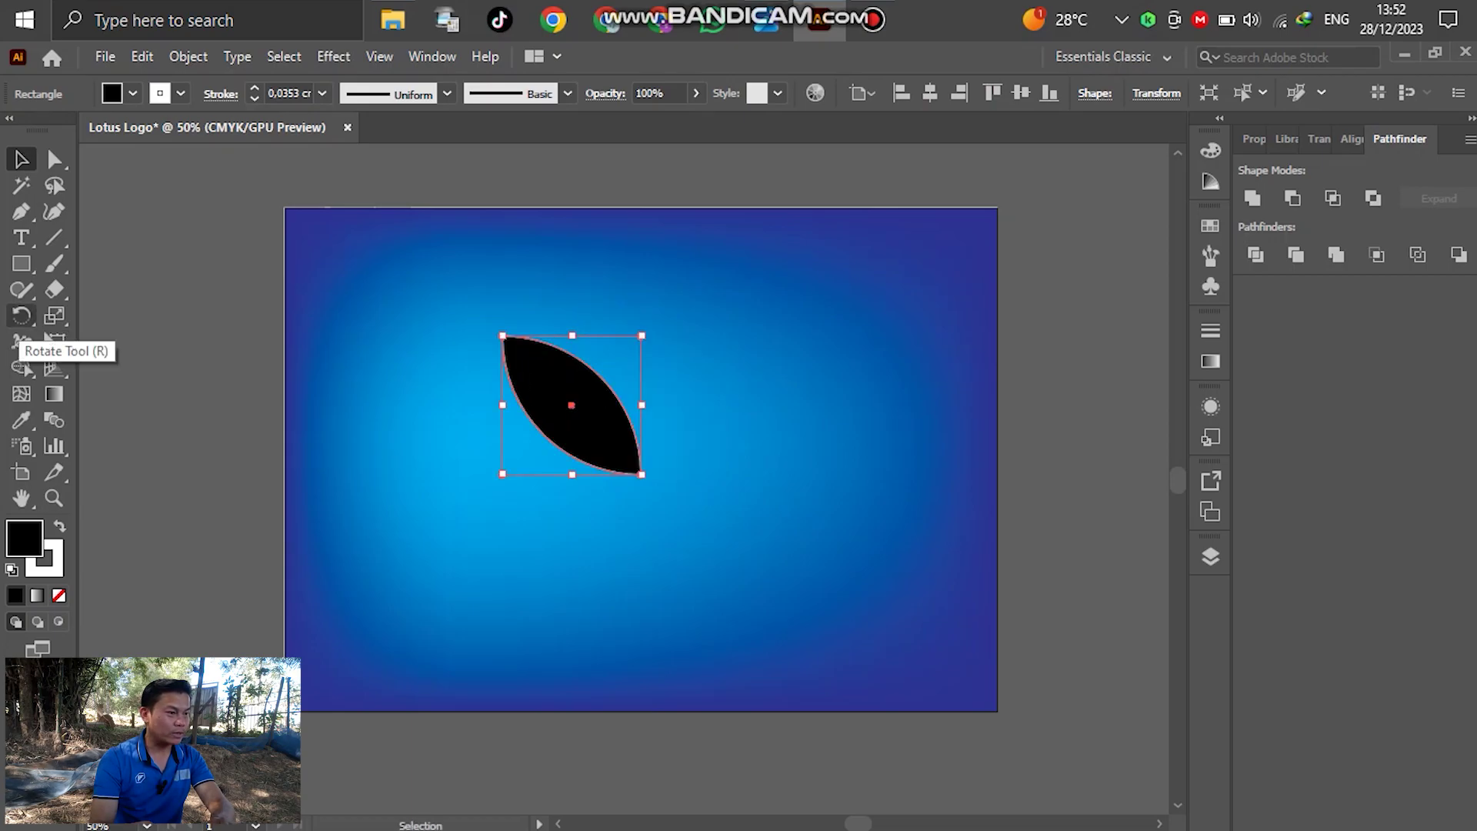
Make a copy of the petal rotated 22.5° around its bottom tip
left_click(22, 315)
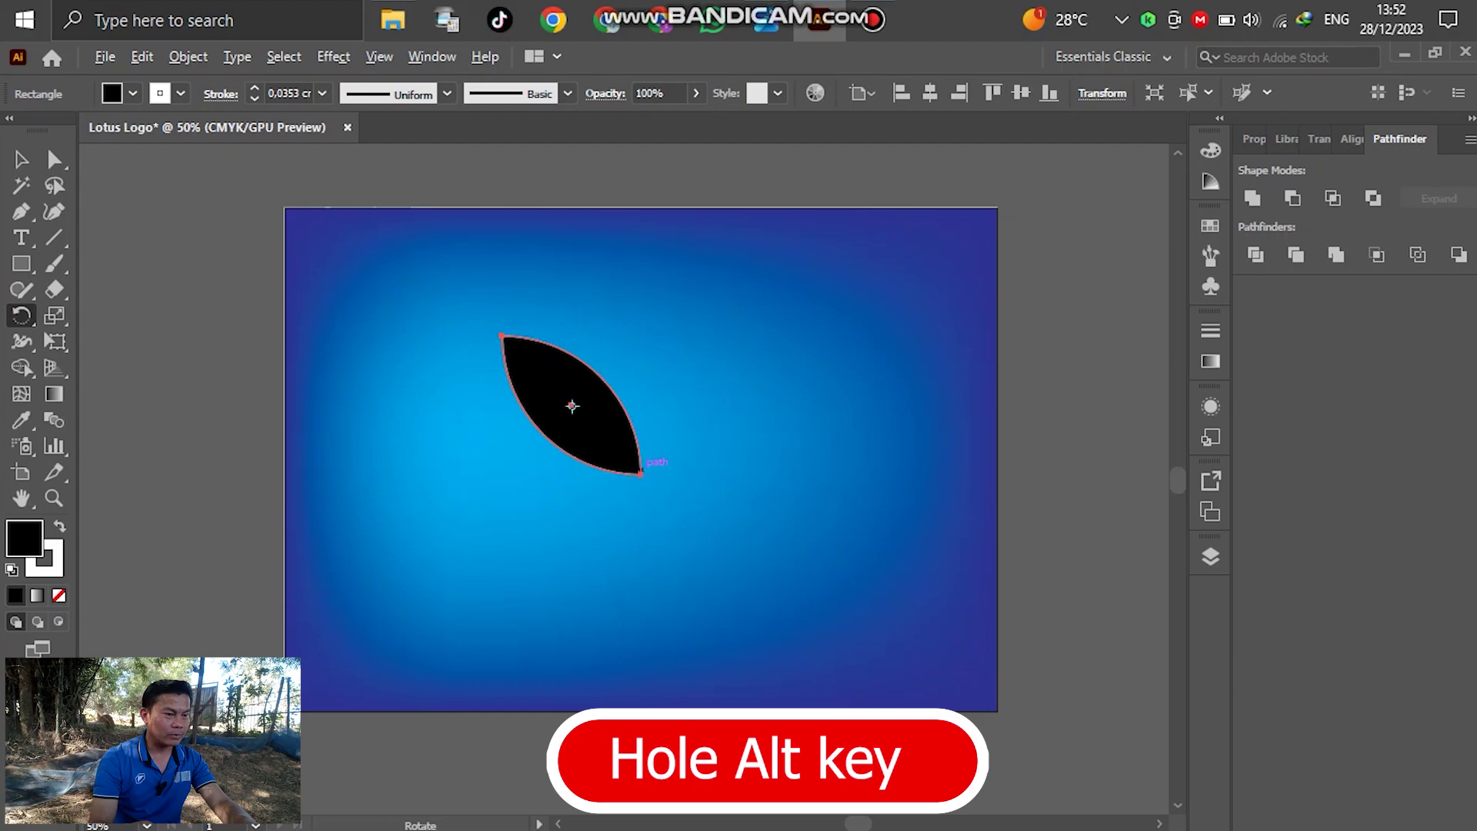
left_click(641, 471, "alt")
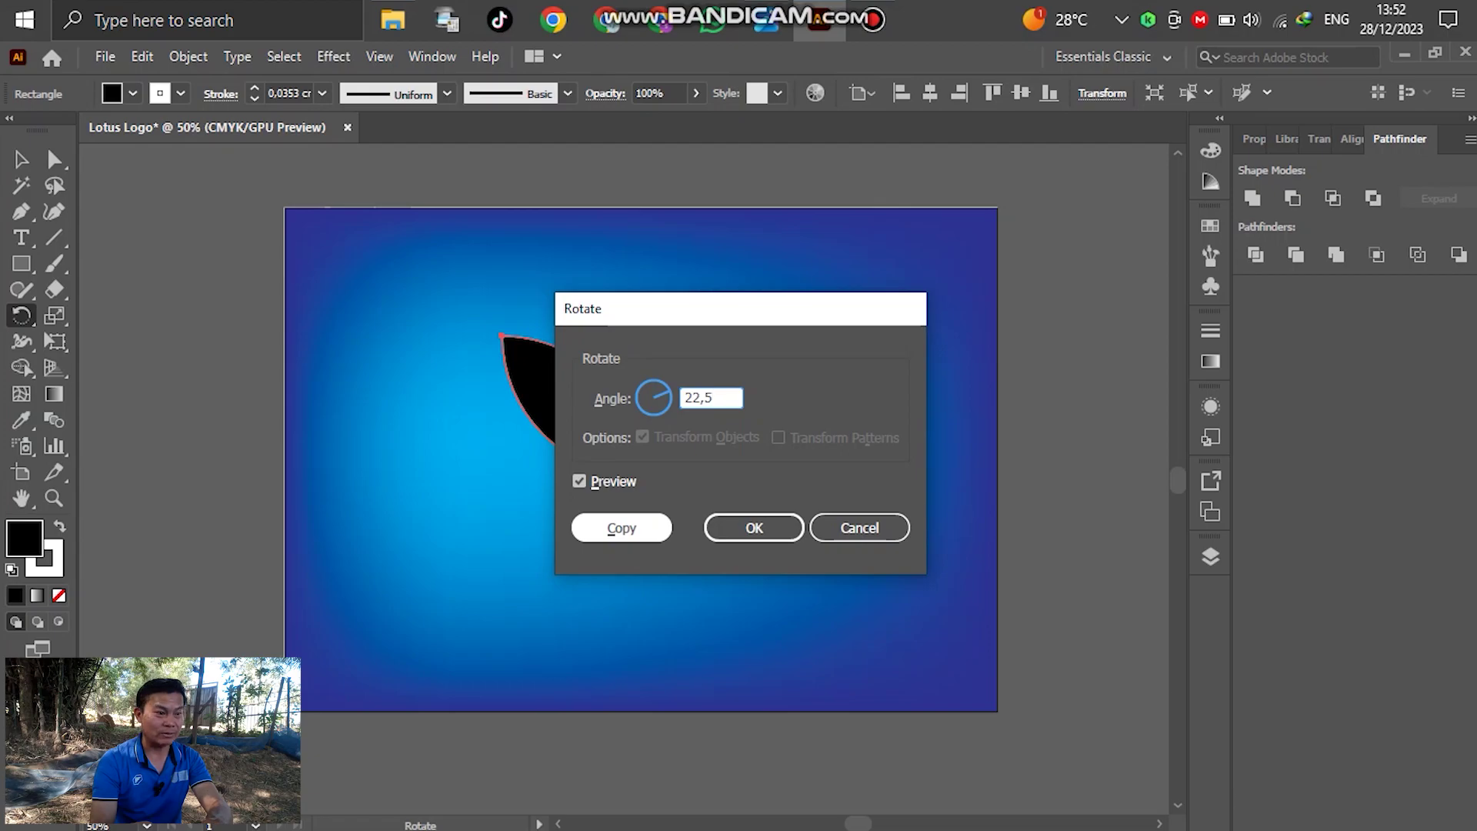
left_click(622, 528)
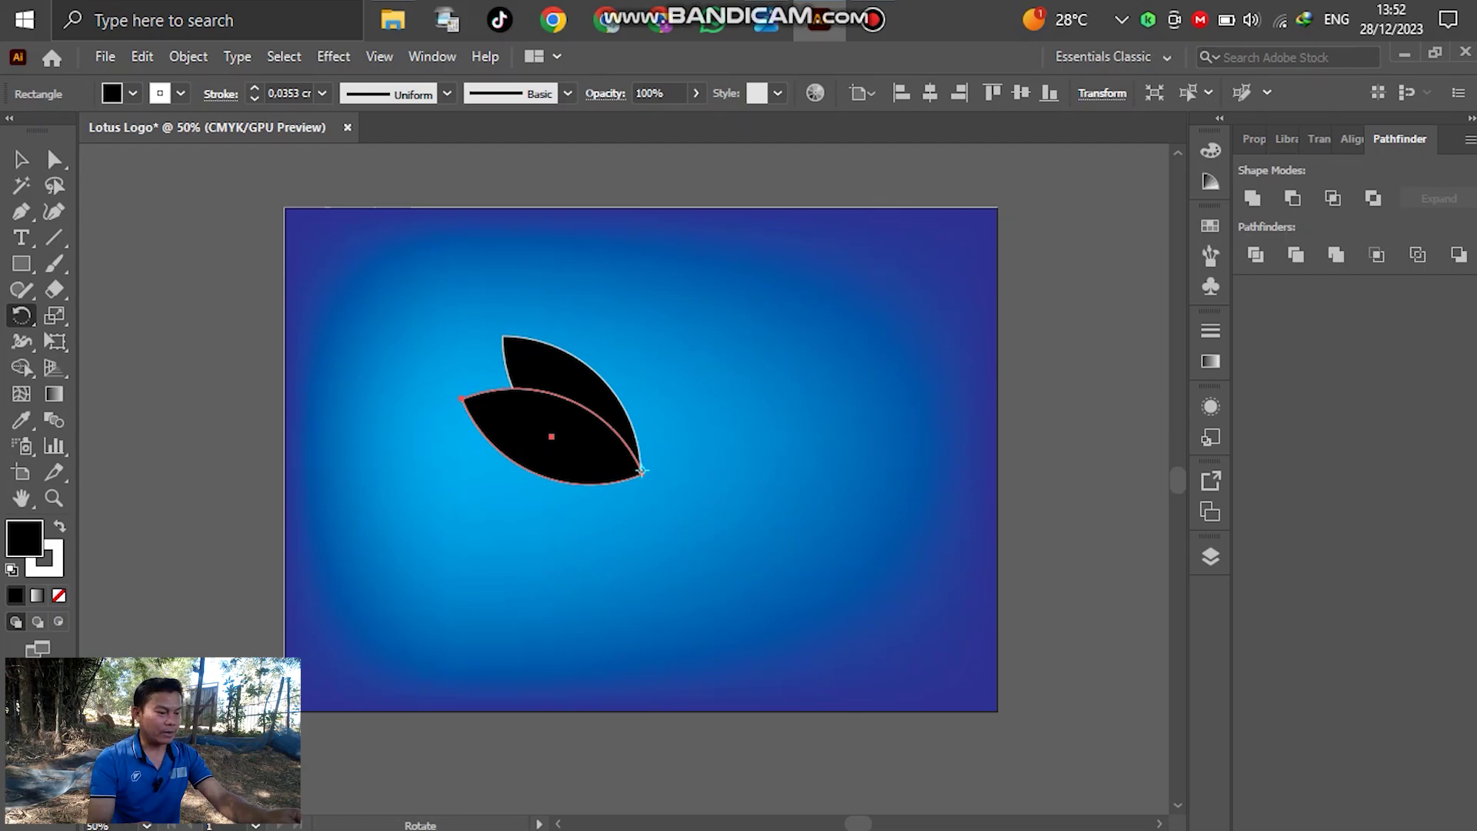
Repeat the 22.5° rotated copy with Ctrl+D until the petals form a full ring
key("ctrl")
key("ctrl+d")
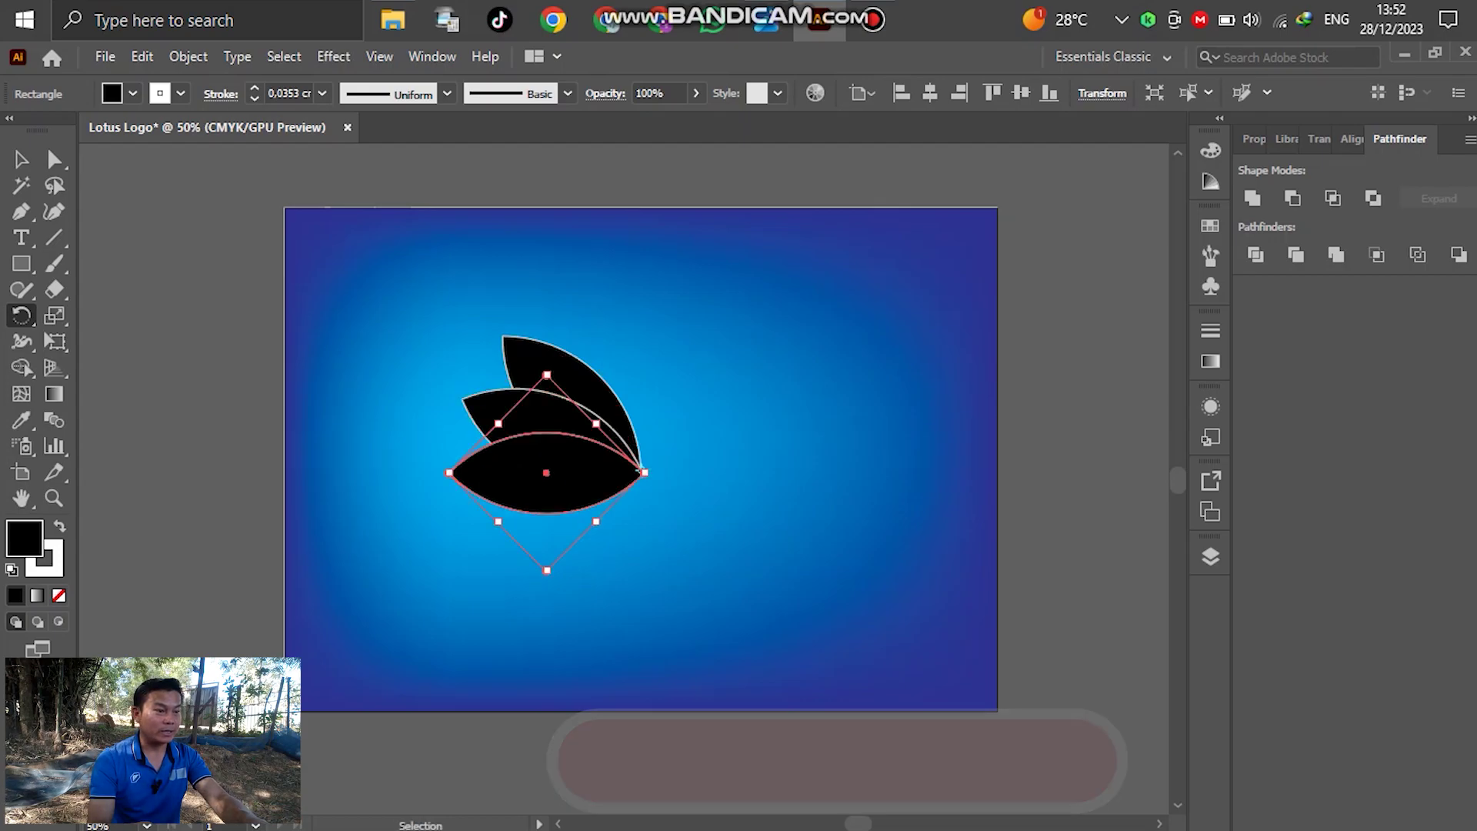
key("ctrl+d")
key("ctrl+d")
key("ctrl+d")
key("ctrl+d")
key("ctrl+d")
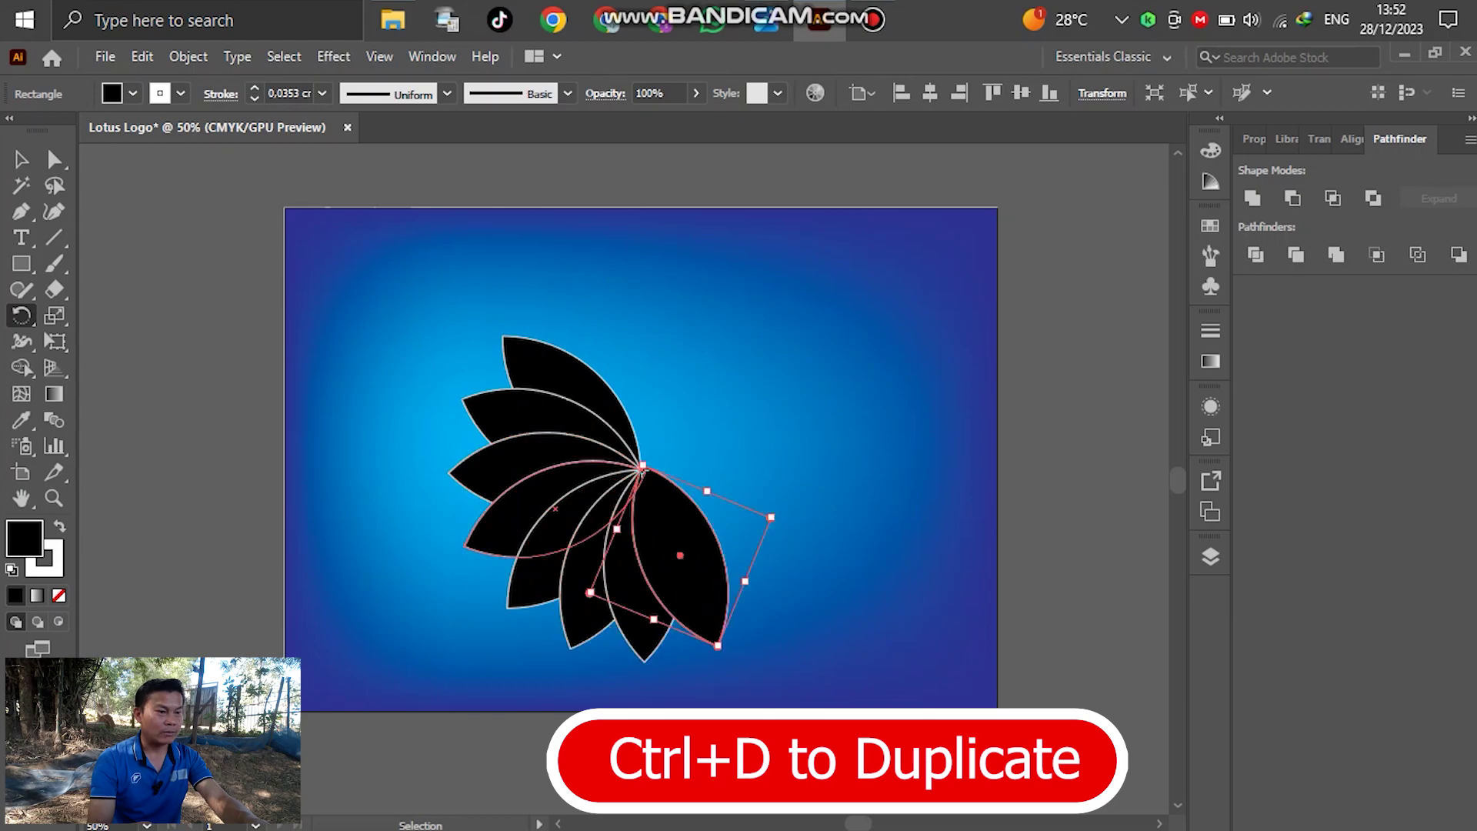
key("ctrl+d")
key("ctrl+d")
key("ctrl+d")
key("ctrl+d")
key("ctrl+d")
key("ctrl+d")
key("ctrl+d")
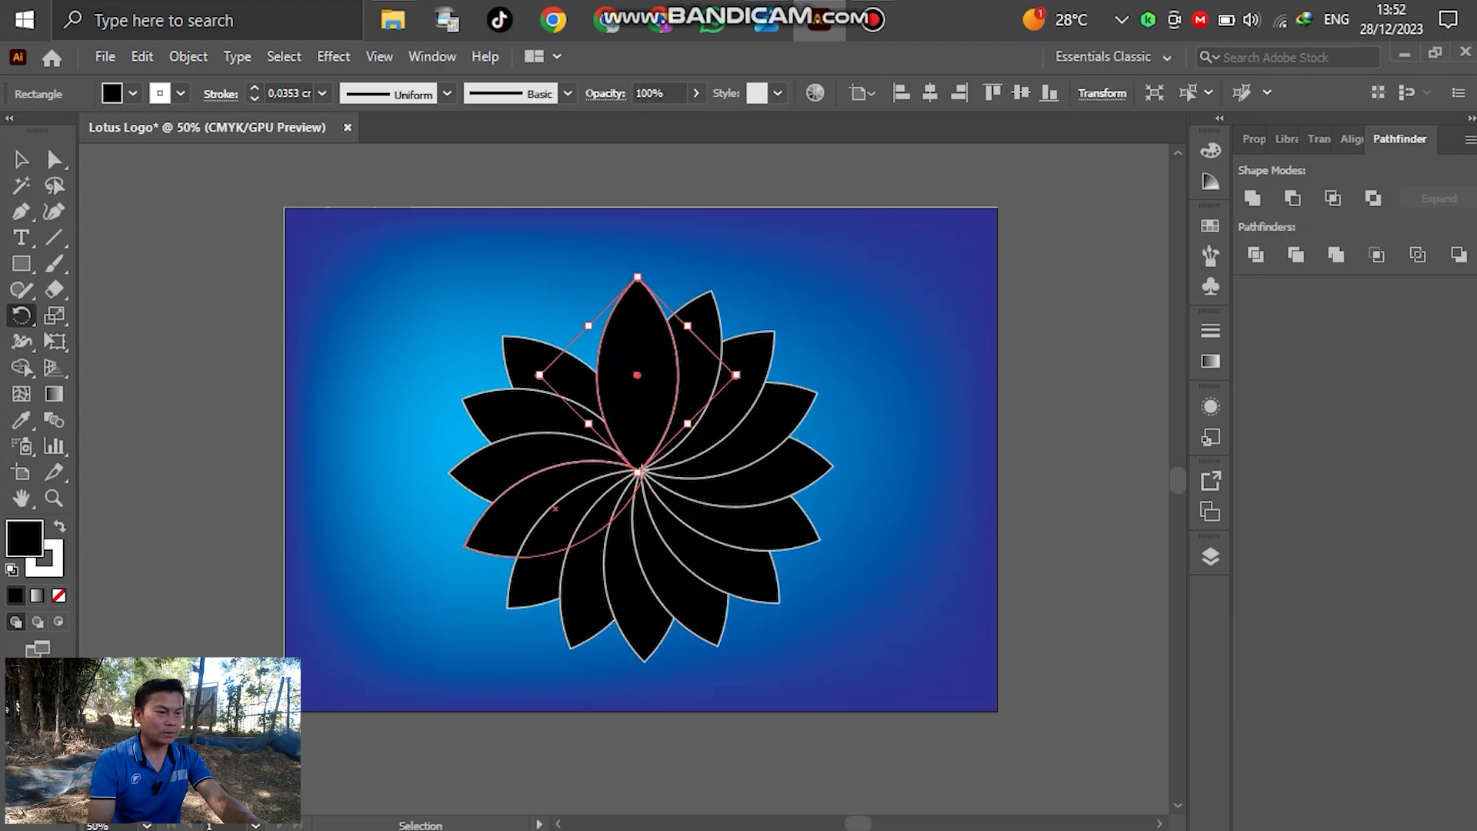
key("r")
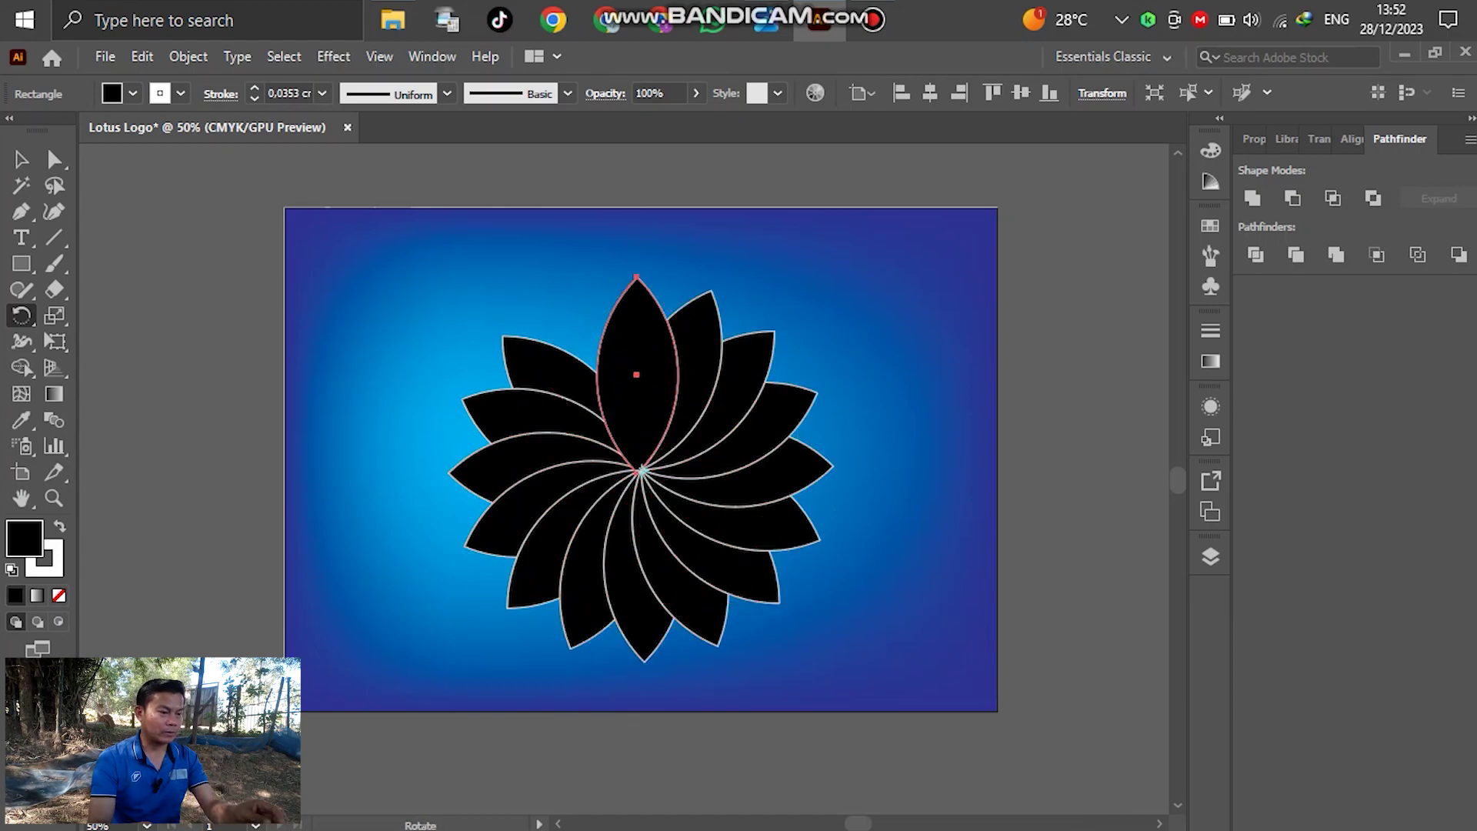
key("v")
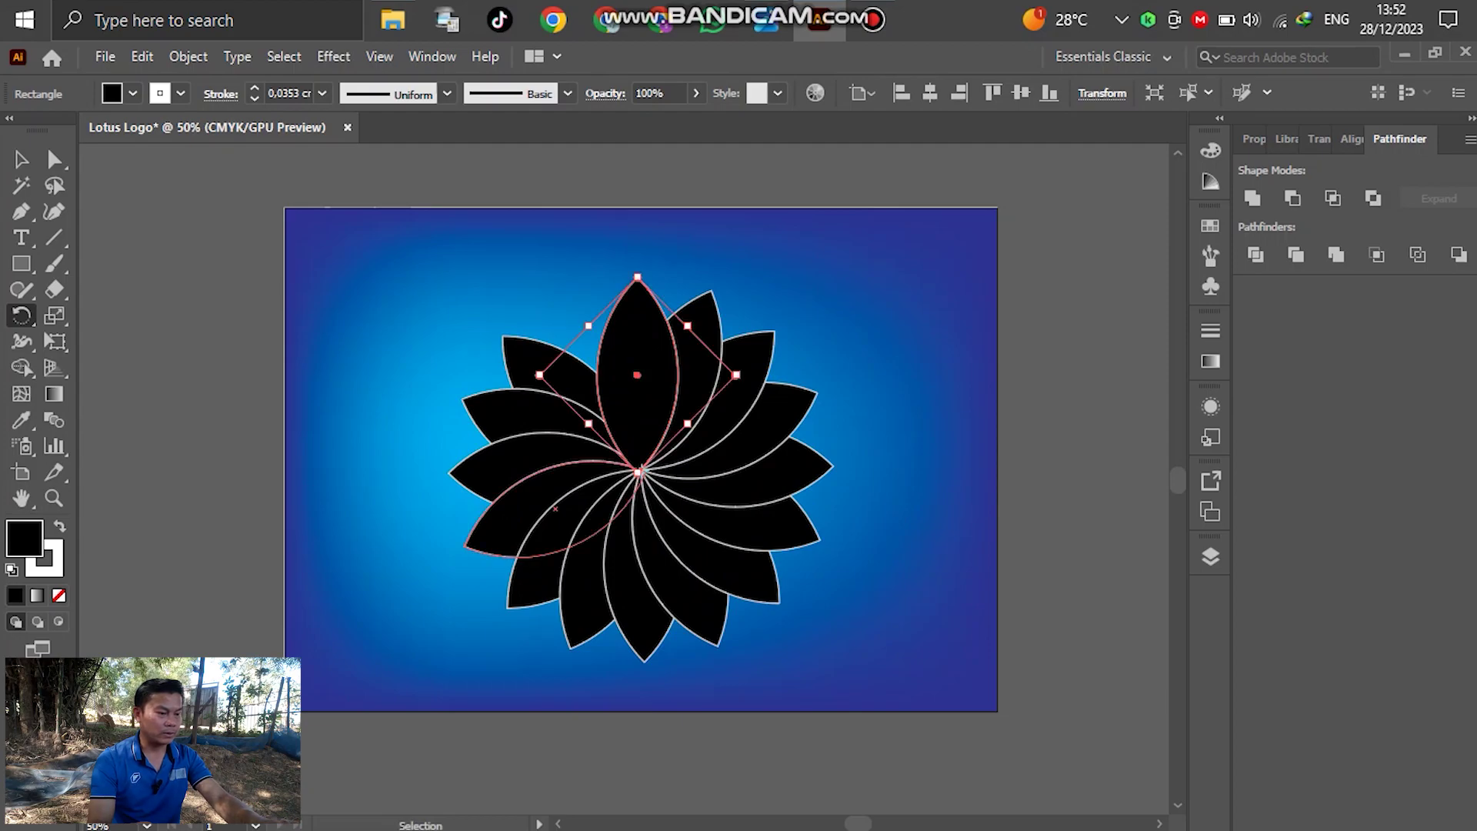
key("ctrl+z")
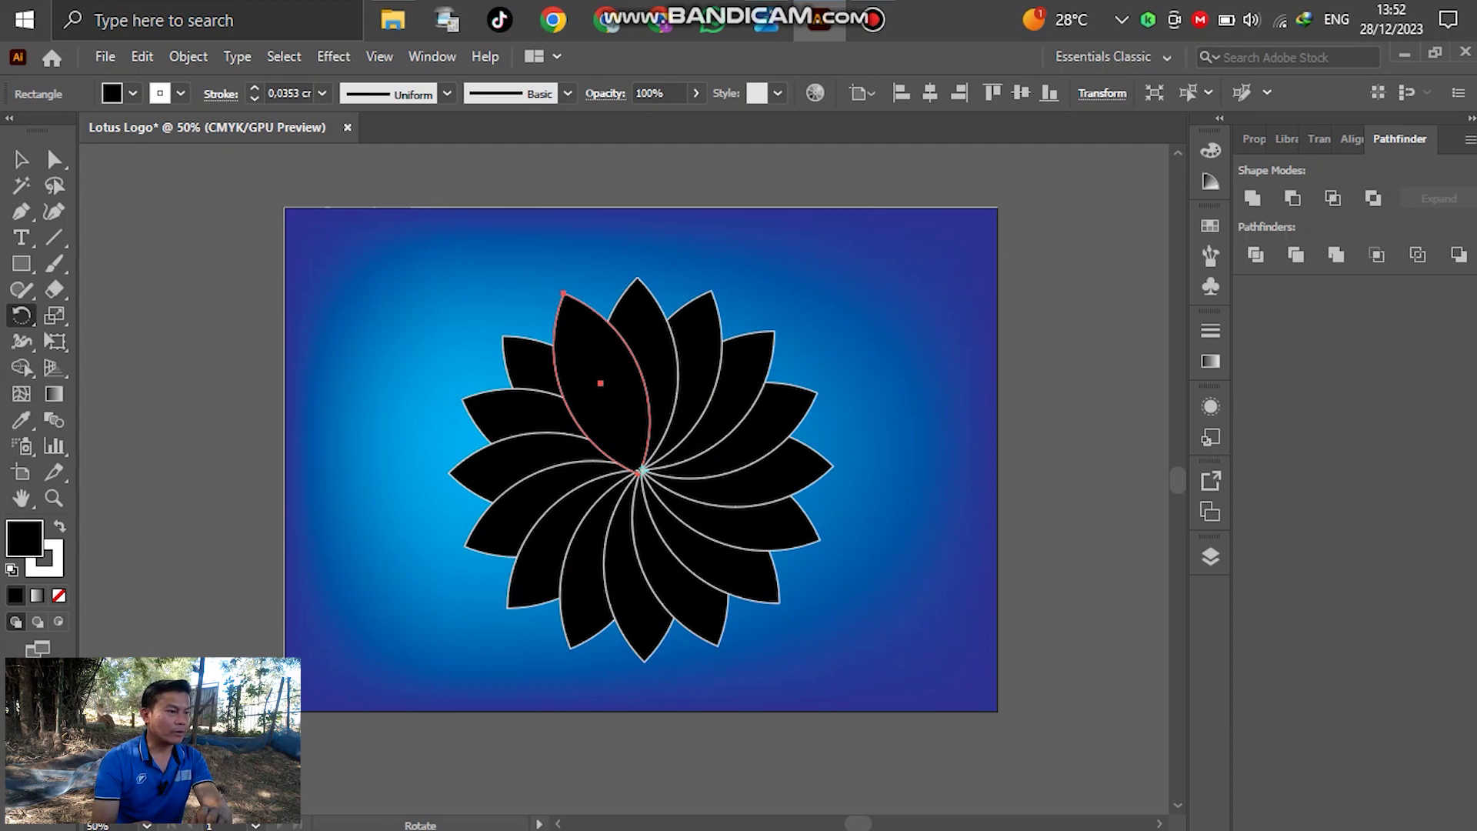
Select the upper half of the petals and cut them
key("v")
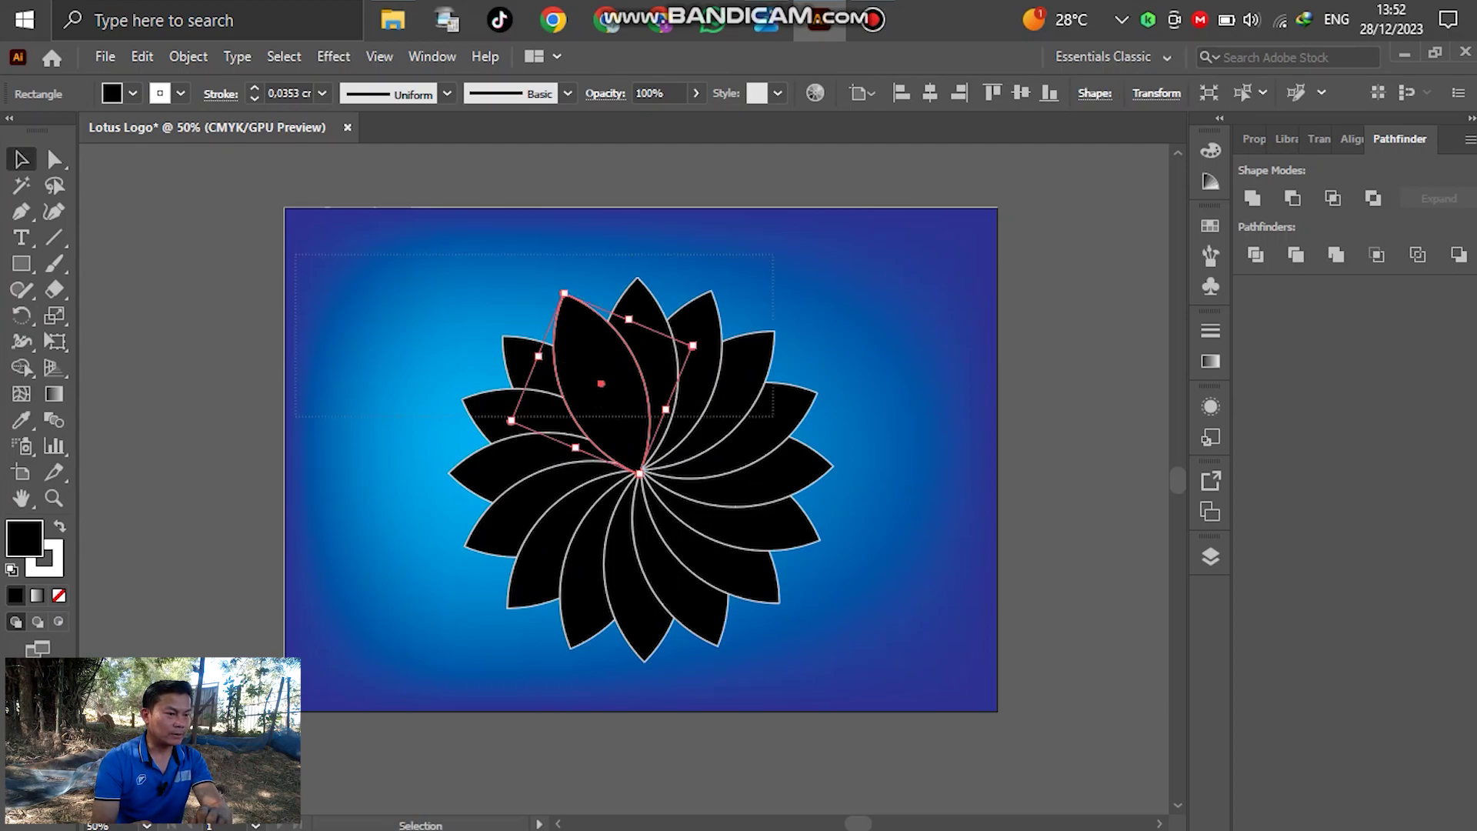
key("ctrl+a")
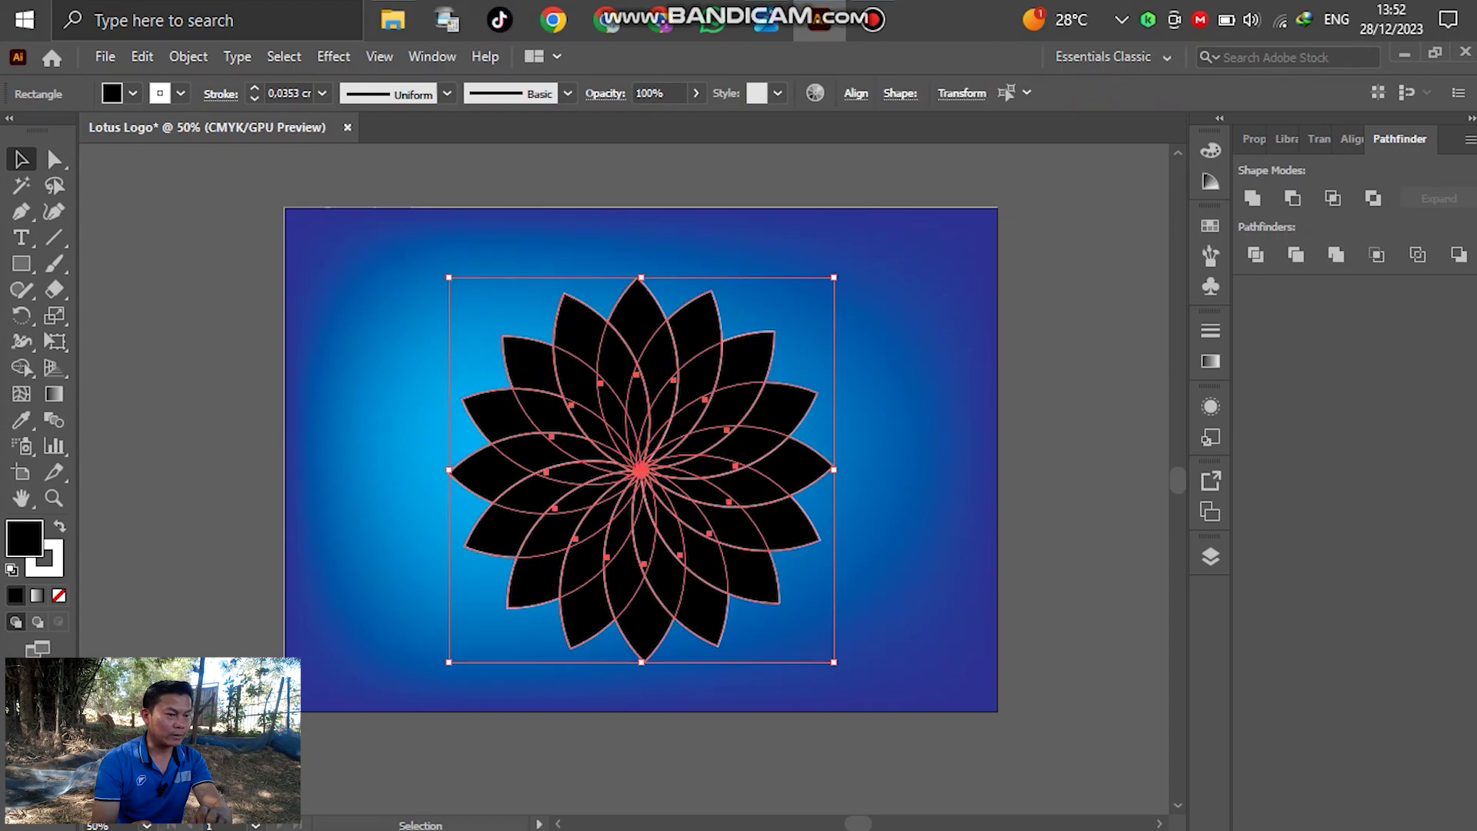
left_click_drag(416, 254, 853, 459)
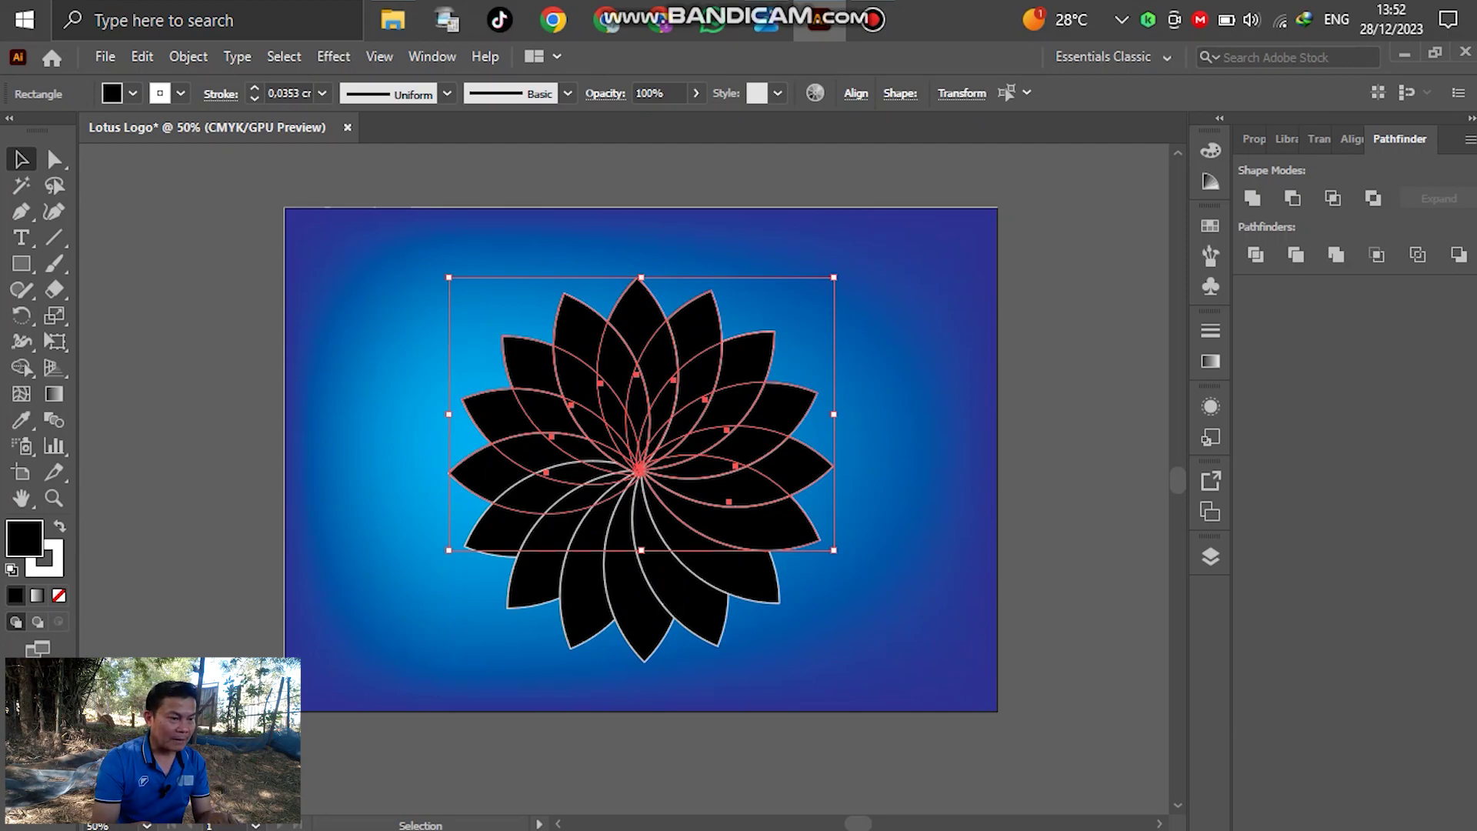
left_click(142, 57)
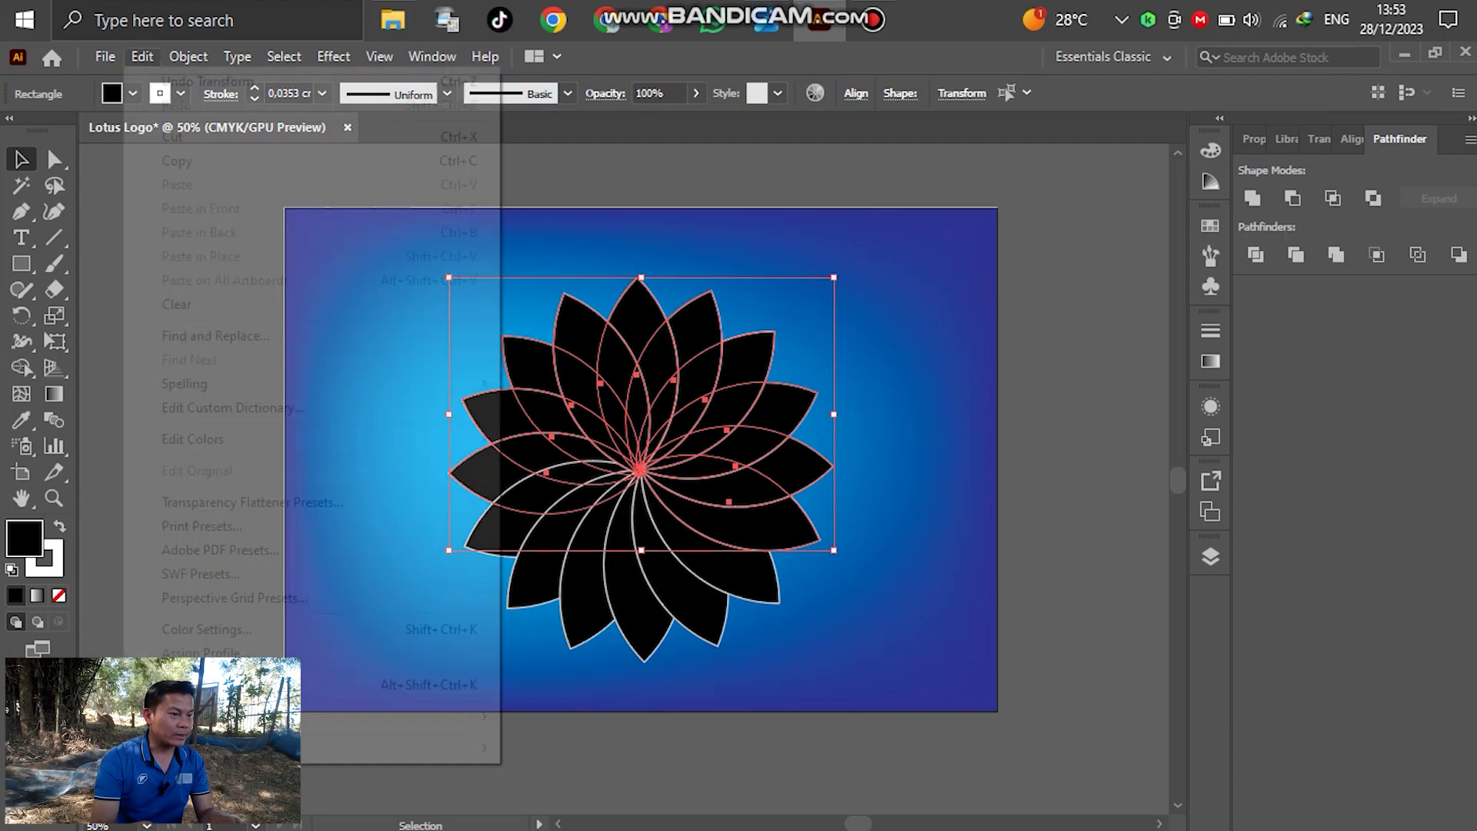
left_click(177, 136)
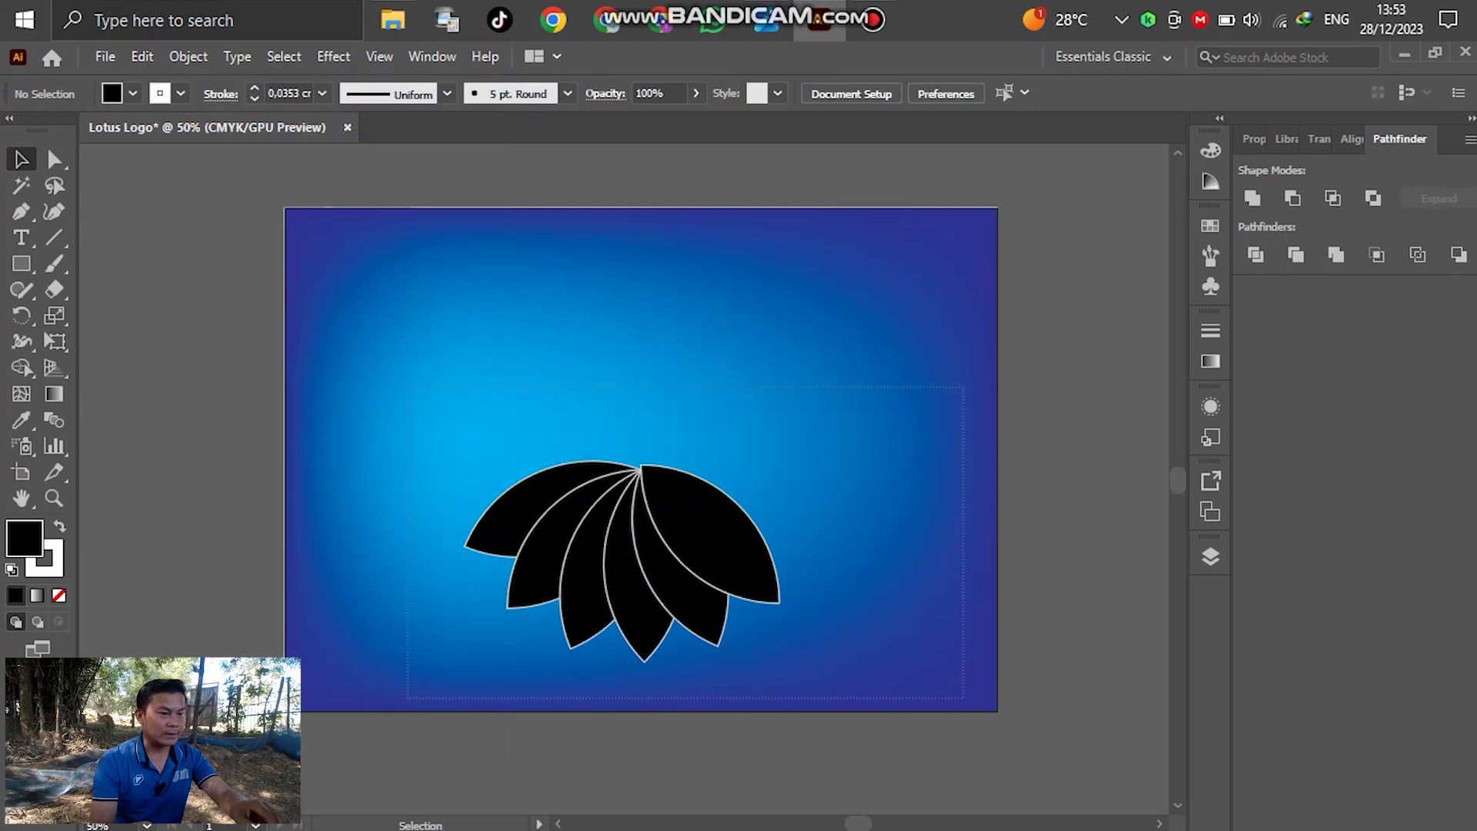
Delete the remaining lower petals and paste the upper petals back over the background
key("ctrl+a")
key("Delete")
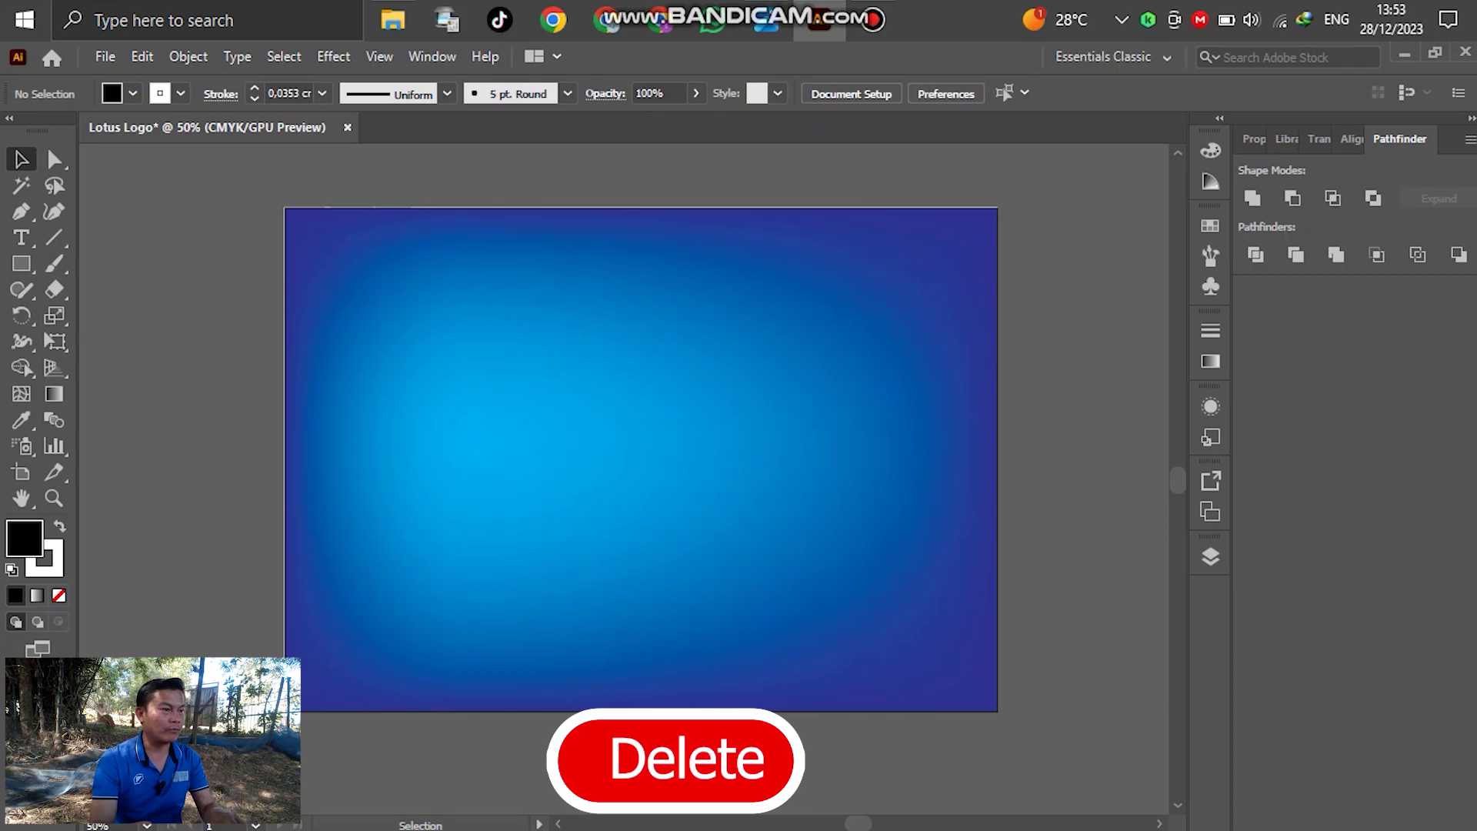
key("alt+e")
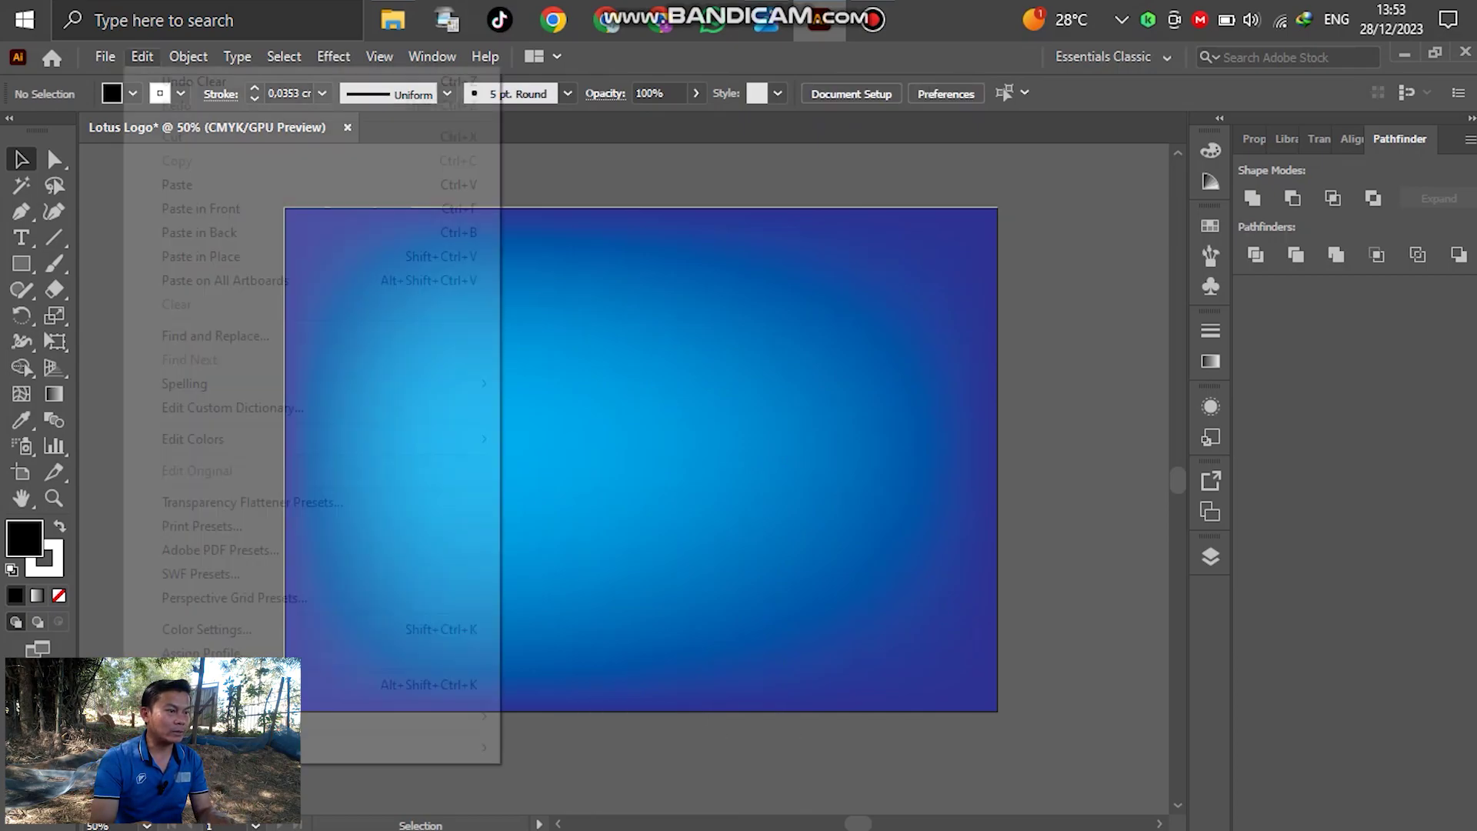
key("Return")
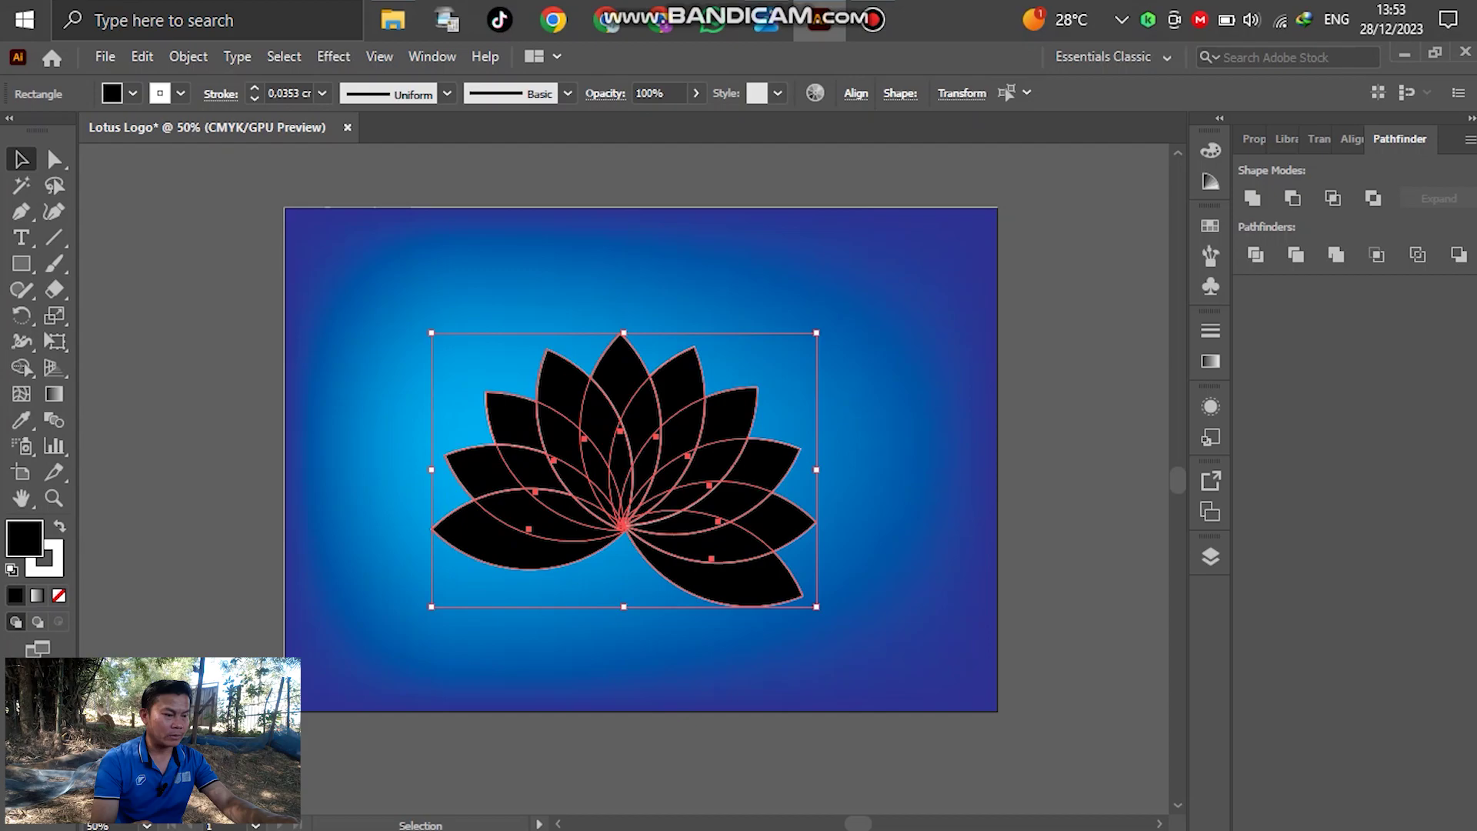
Keep the lotus upright and move it down and right on the blue background
mouse_move(823, 616)
left_mouse_down()
mouse_move(911, 562)
mouse_move(903, 582)
left_mouse_up()
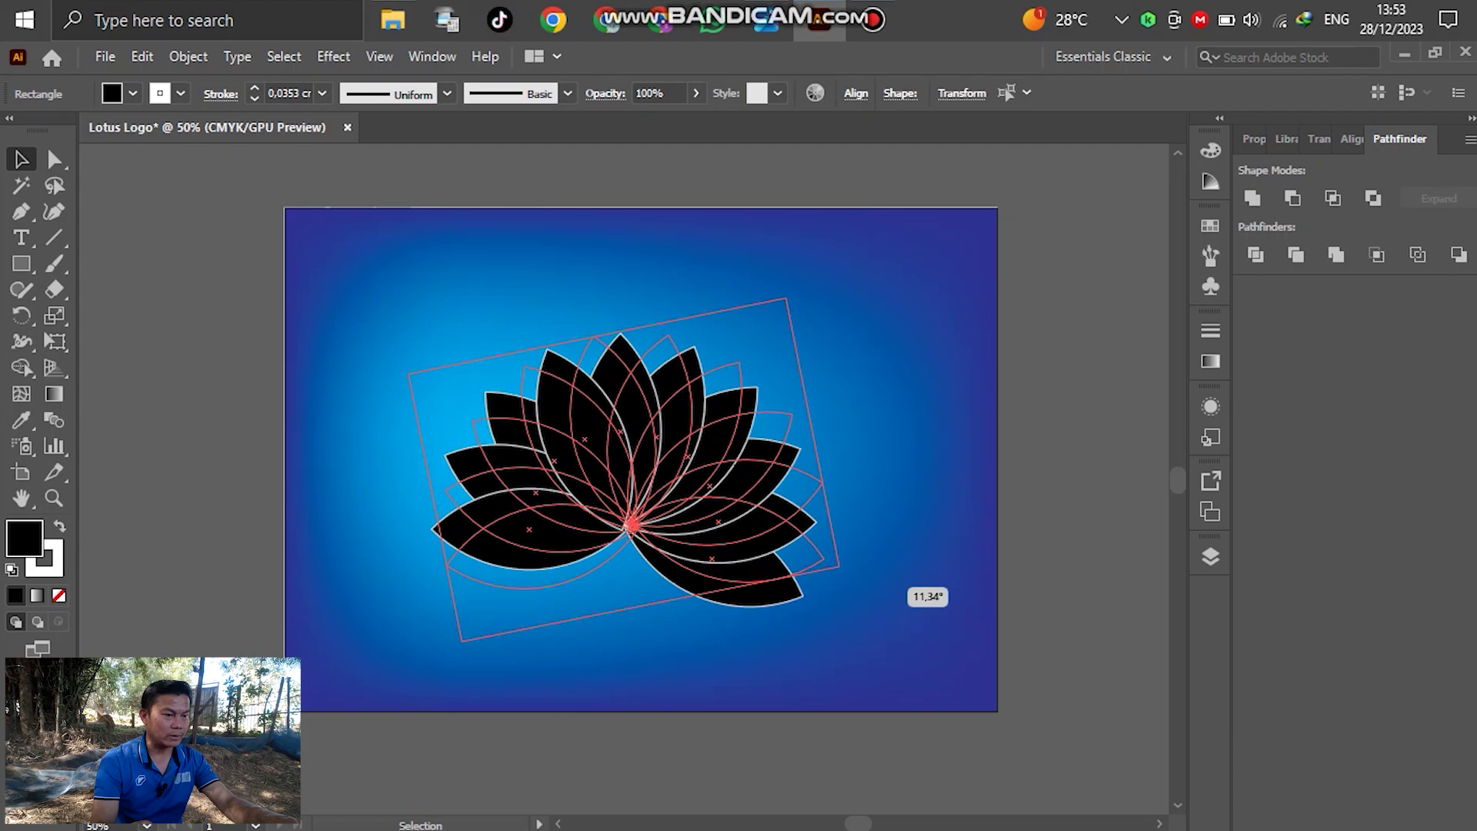
key("ctrl+z")
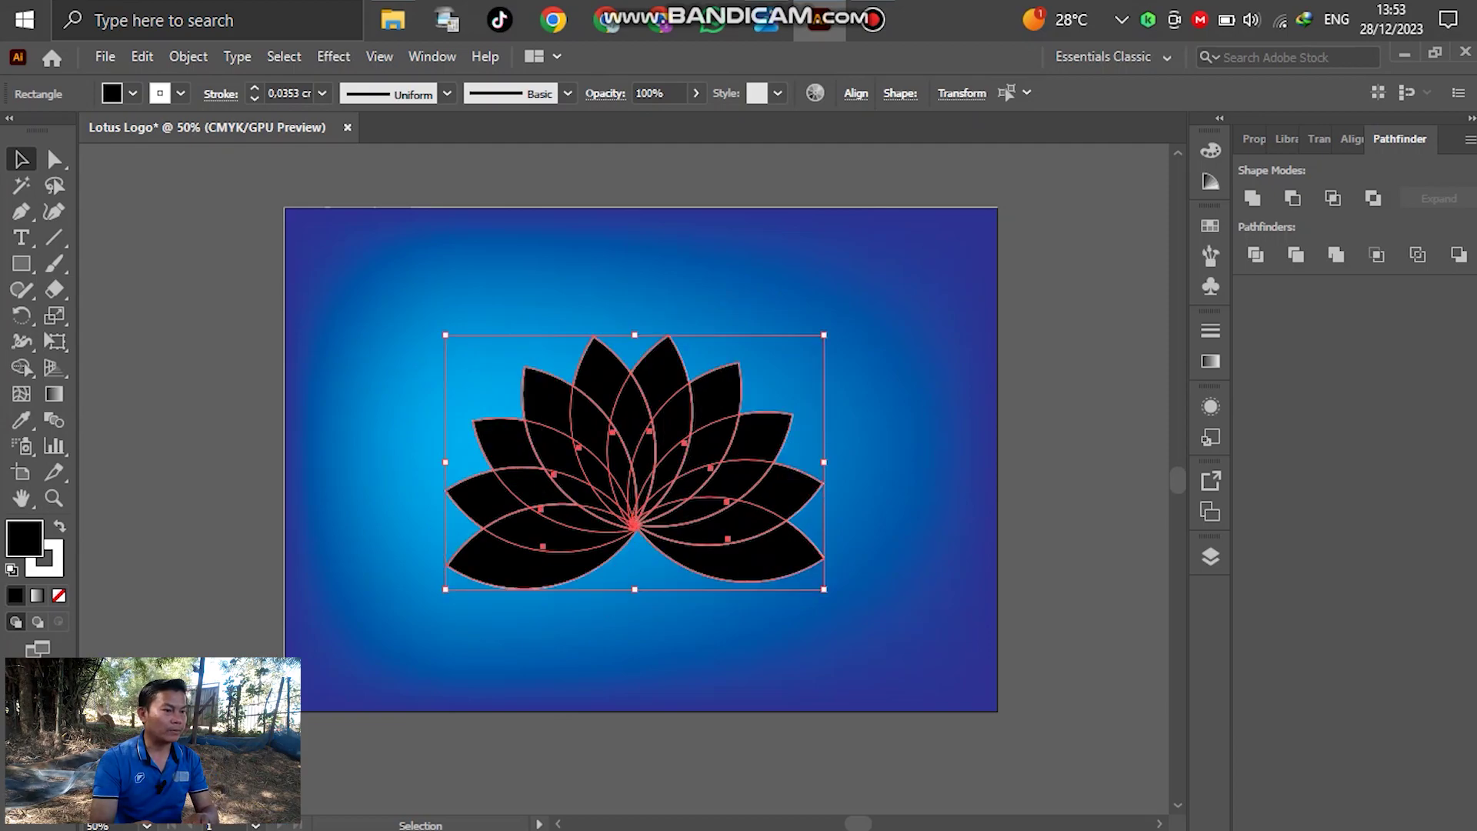
left_click_drag(648, 430, 788, 502)
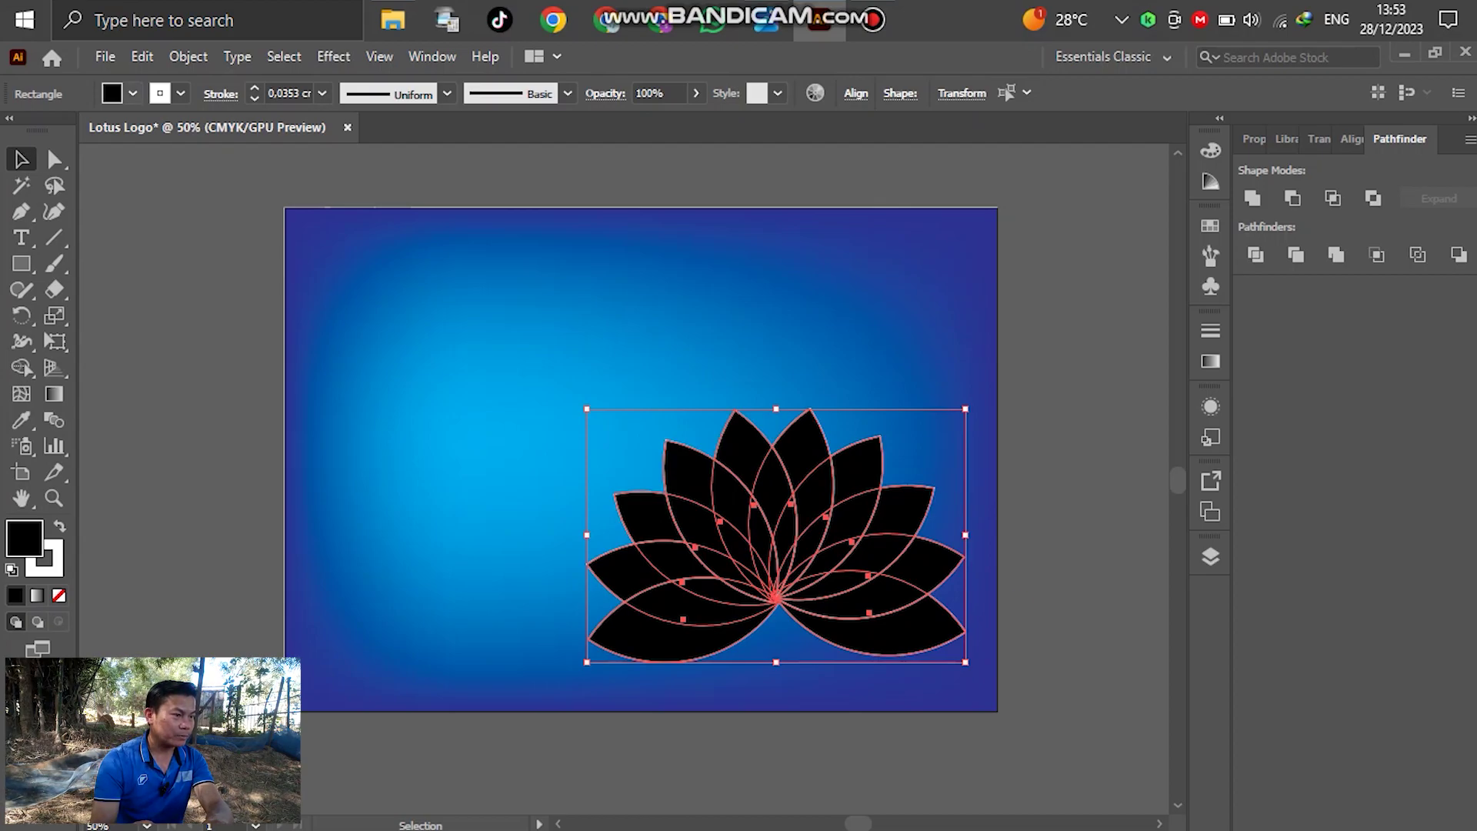
Fill the lotus petals with Magenta Radial from the Simple Radial gradient library
left_click(112, 94)
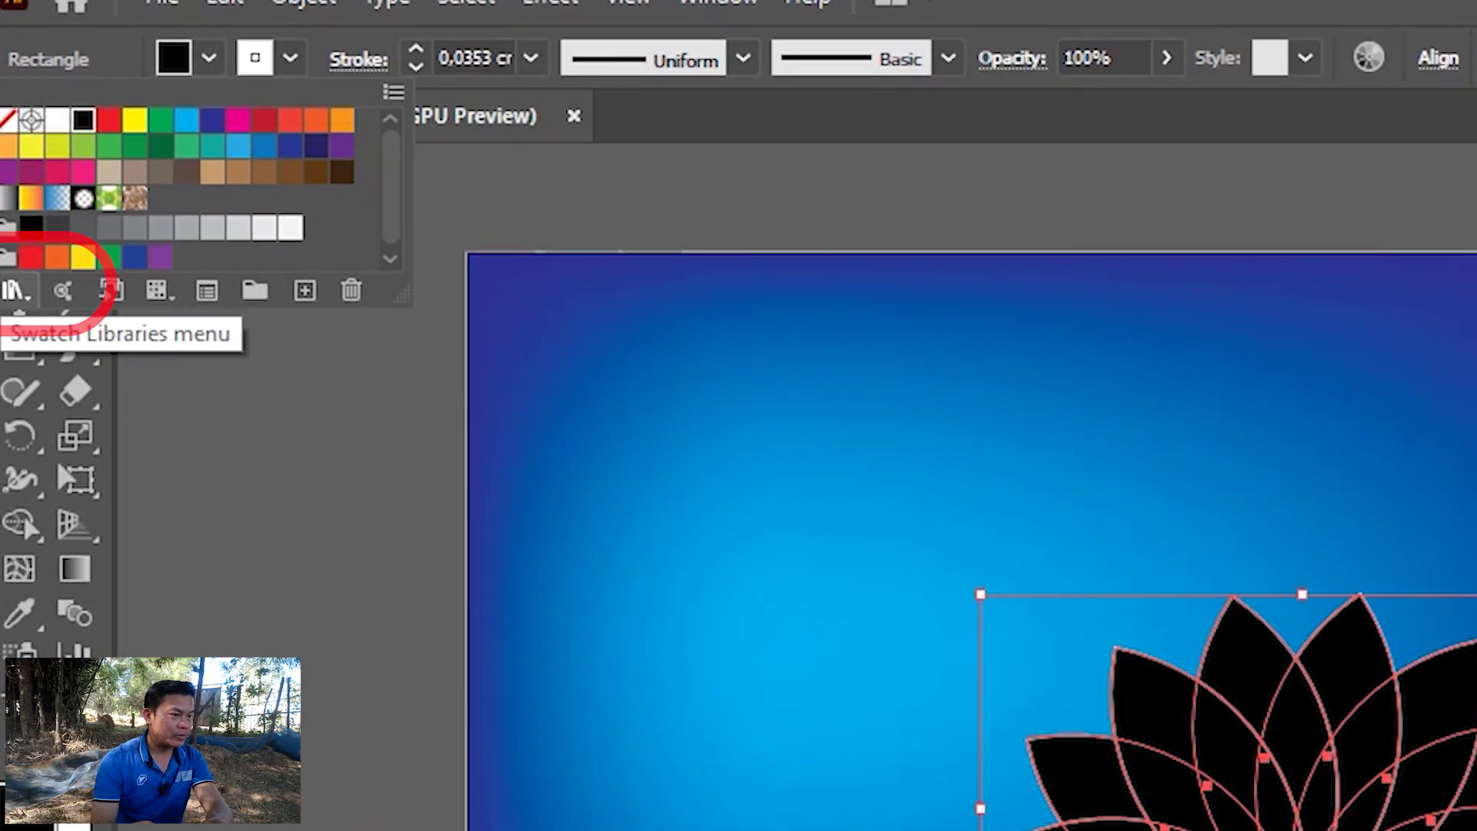
left_click(14, 291)
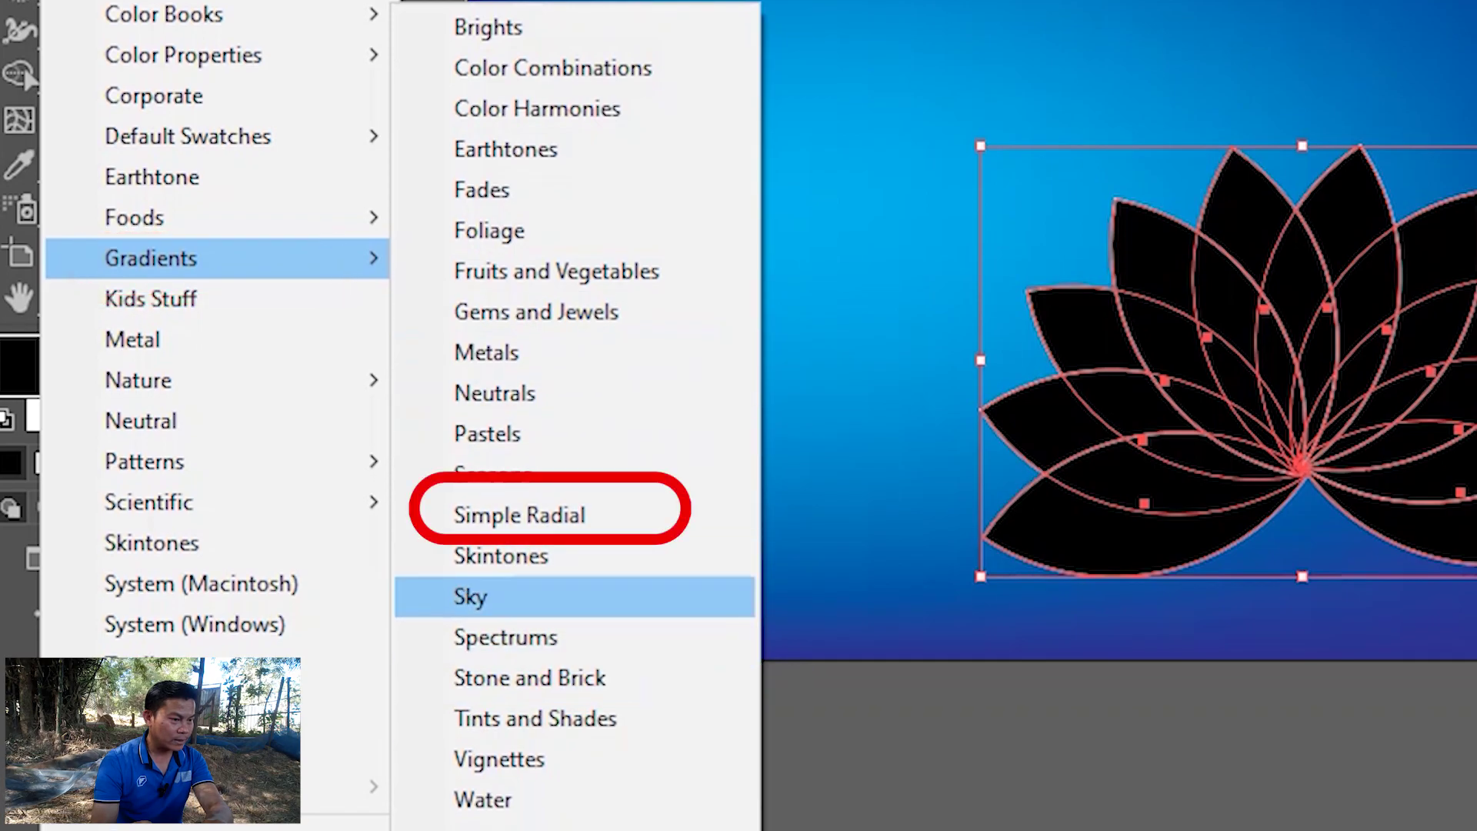
left_click(519, 514)
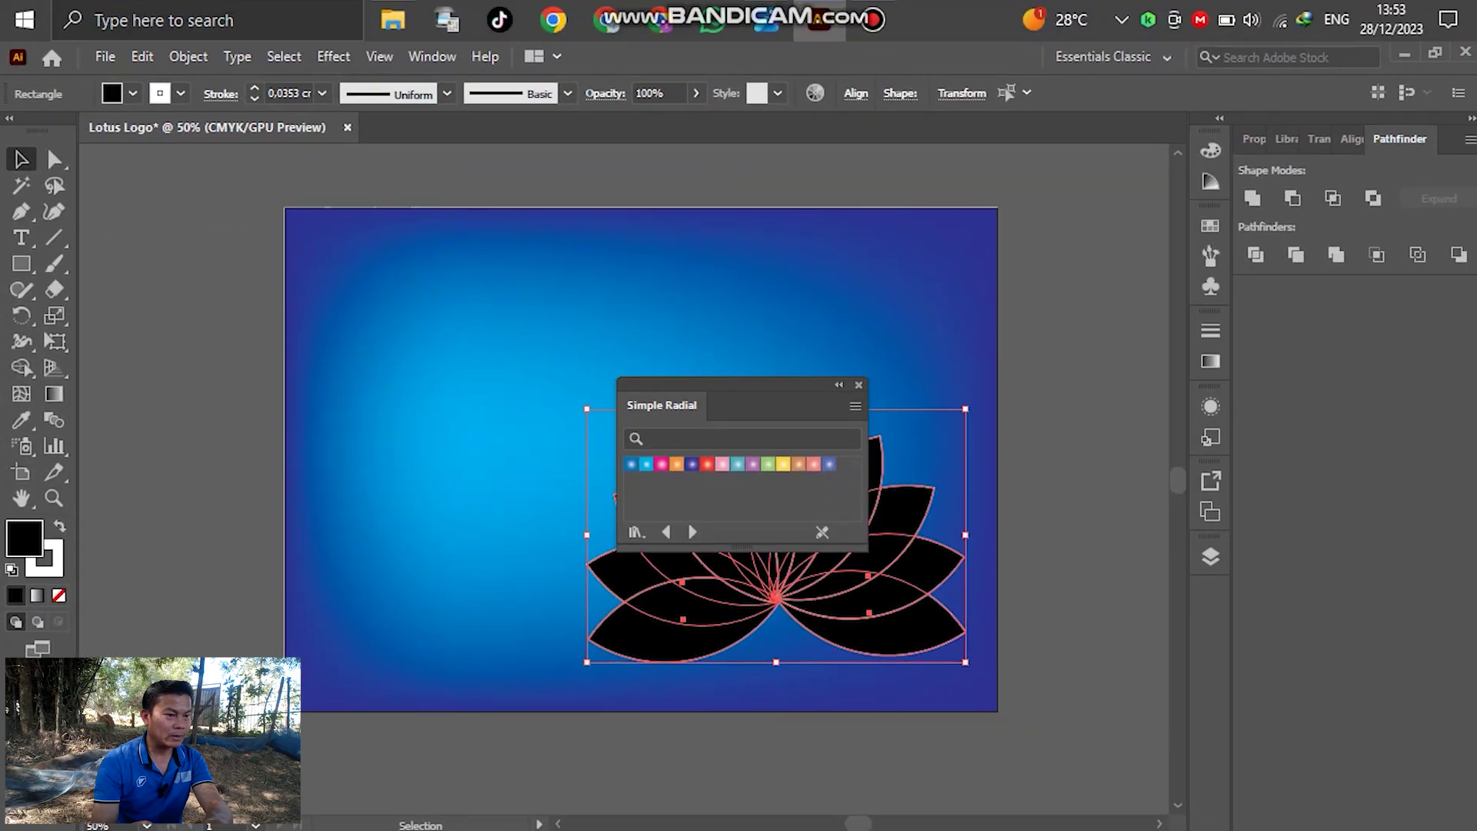
mouse_move(738, 384)
left_mouse_down()
mouse_move(297, 297)
mouse_move(215, 606)
left_mouse_up()
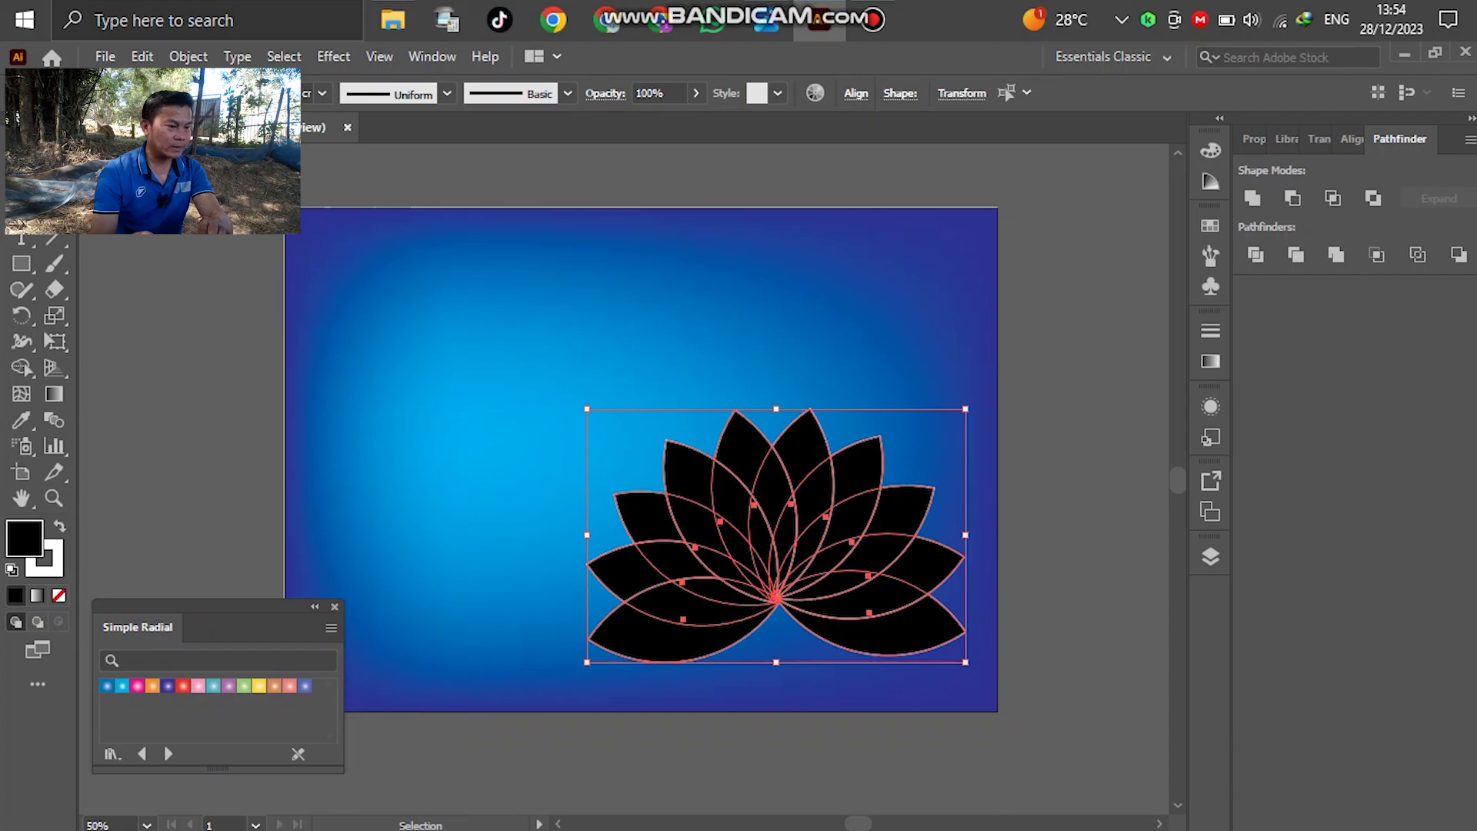
left_click(137, 685)
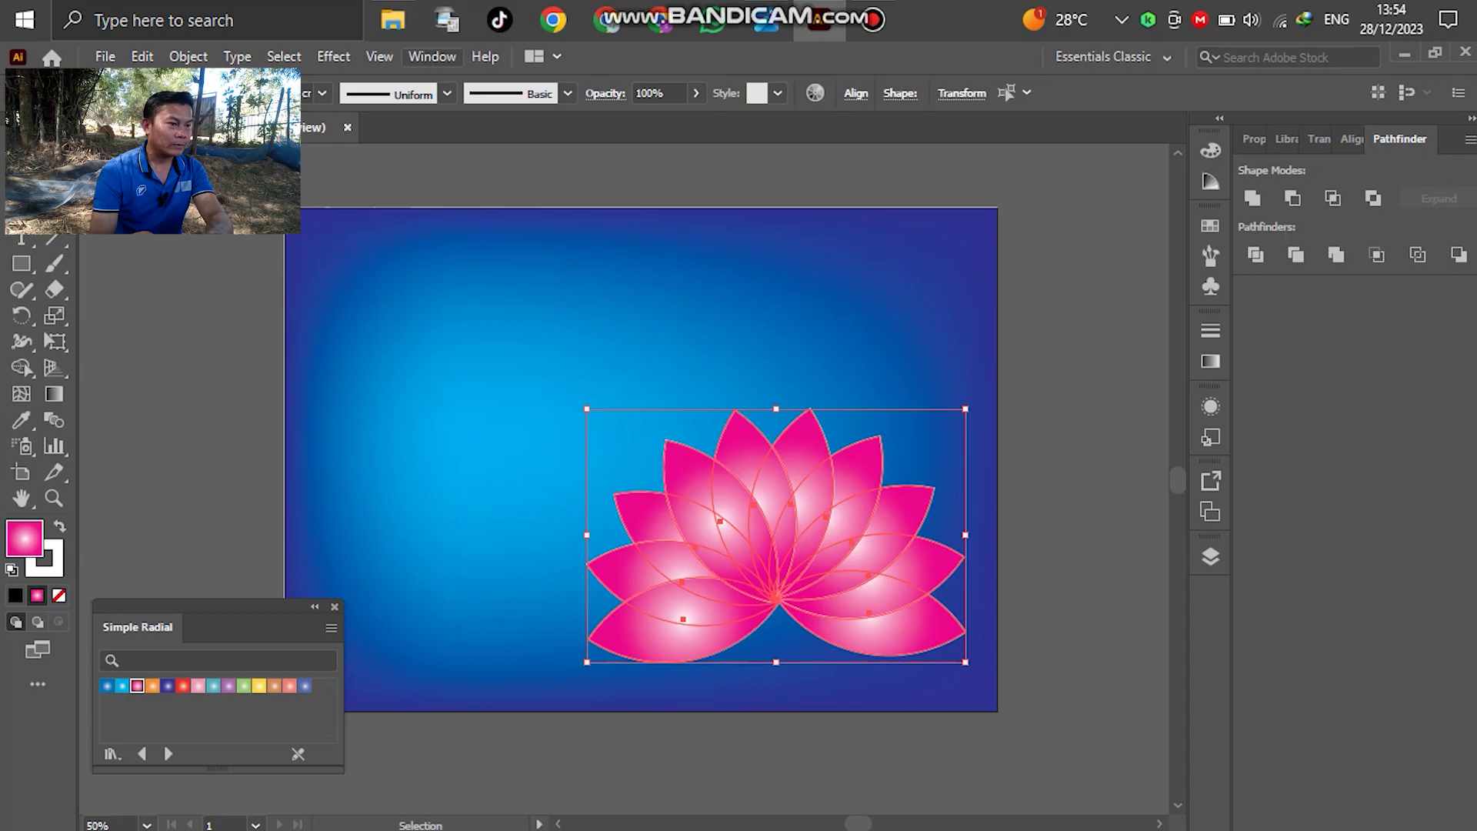
left_click(432, 56)
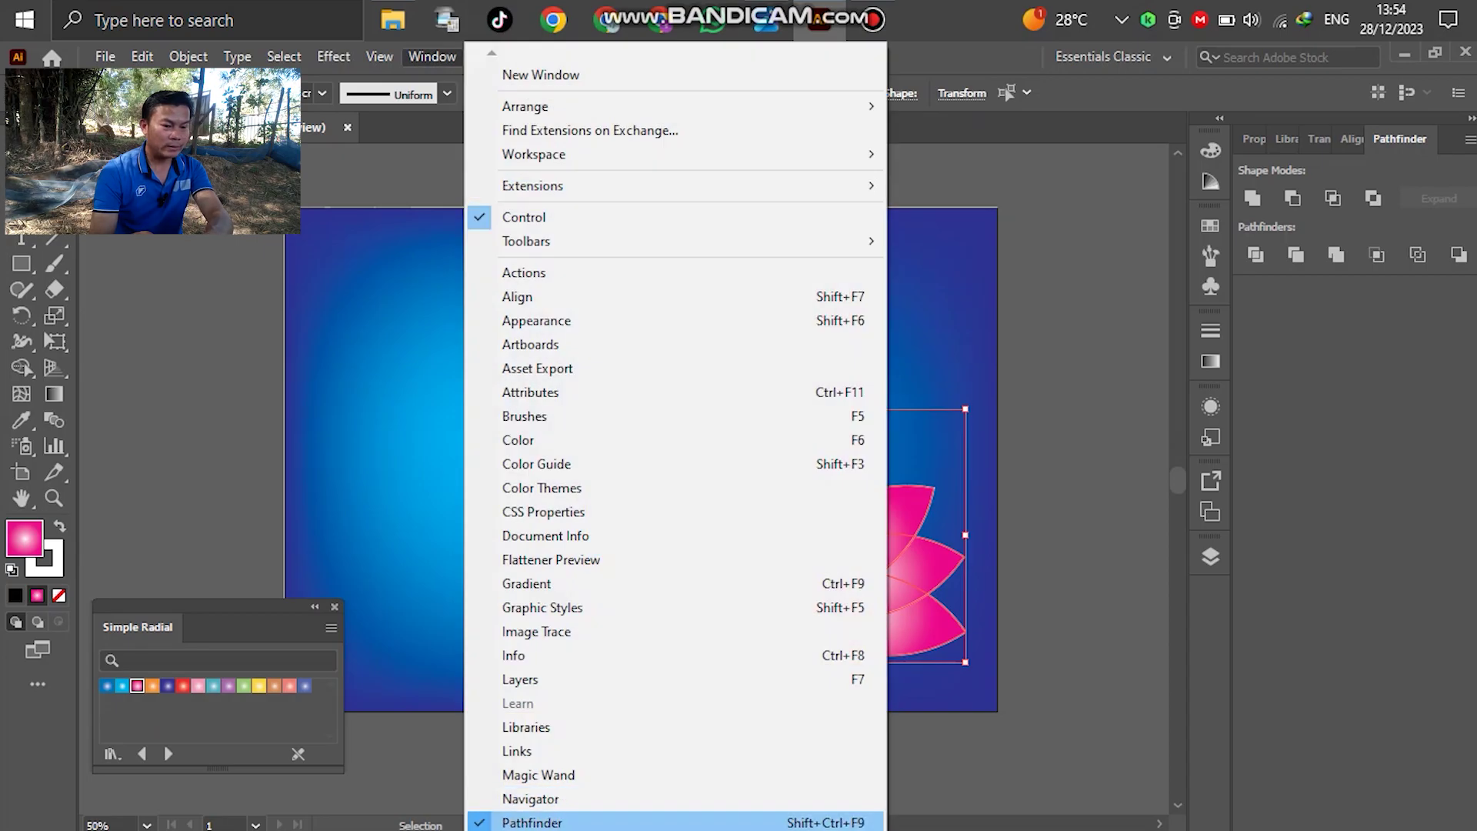
Show the Transparency panel, try Screen blending on the lotus, then revert to Normal
scroll(531, 800, "down", 1)
scroll(531, 800, "down", 6)
scroll(531, 800, "down", 1)
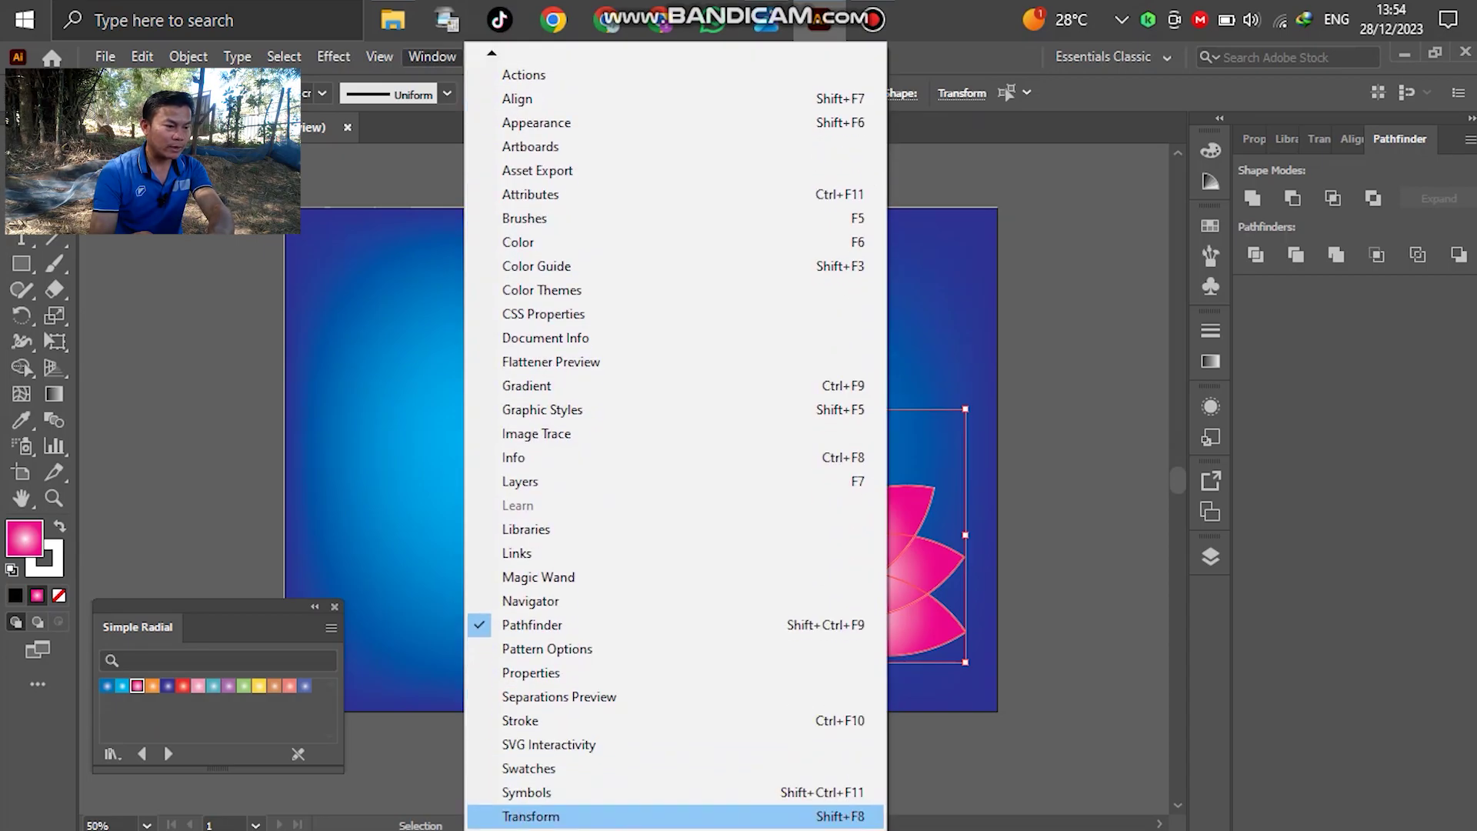
scroll(530, 800, "down", 1)
scroll(530, 800, "down", 1)
scroll(531, 800, "down", 1)
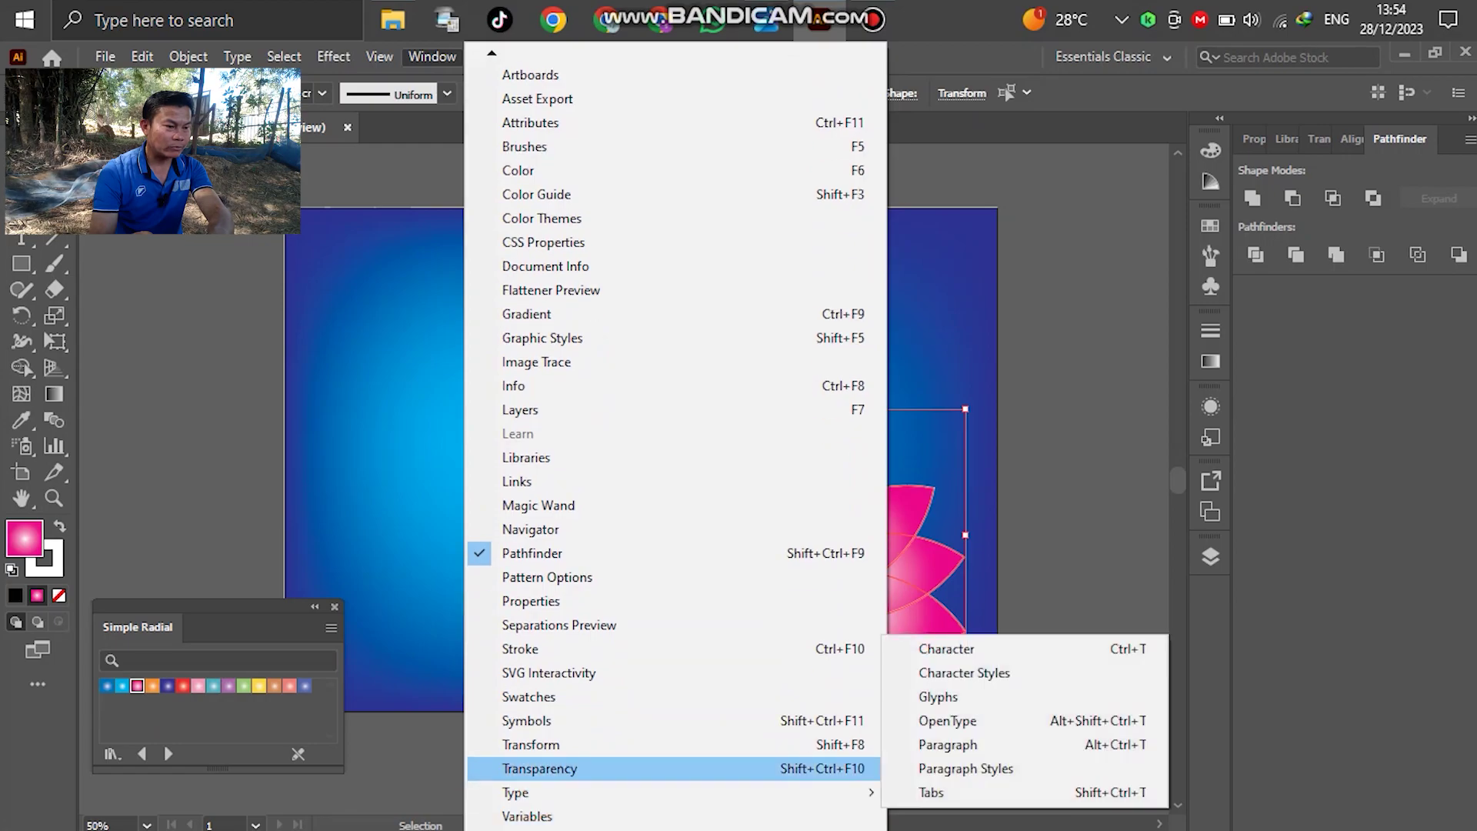
left_click(539, 768)
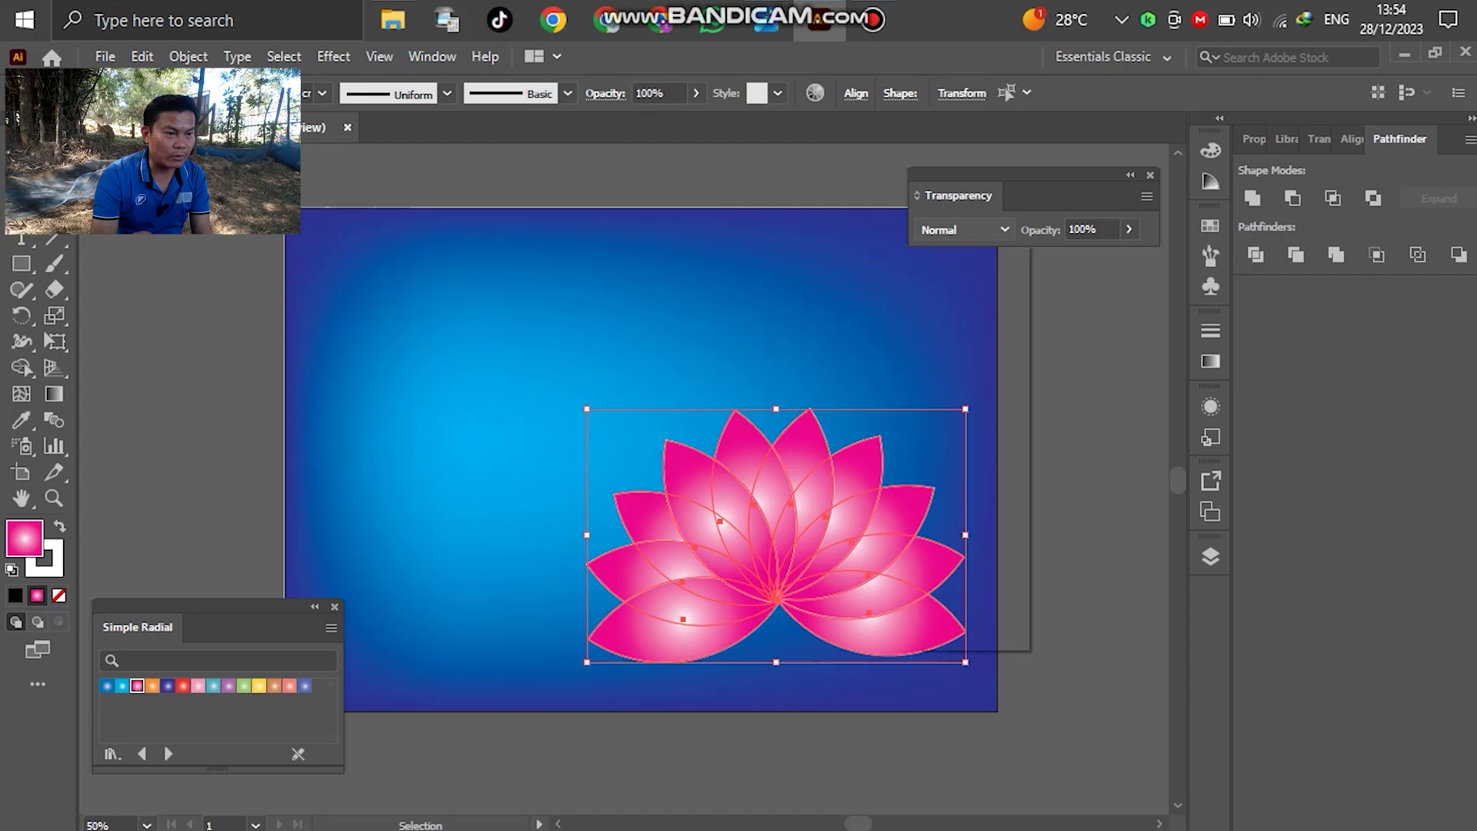
left_click(961, 229)
left_click(957, 383)
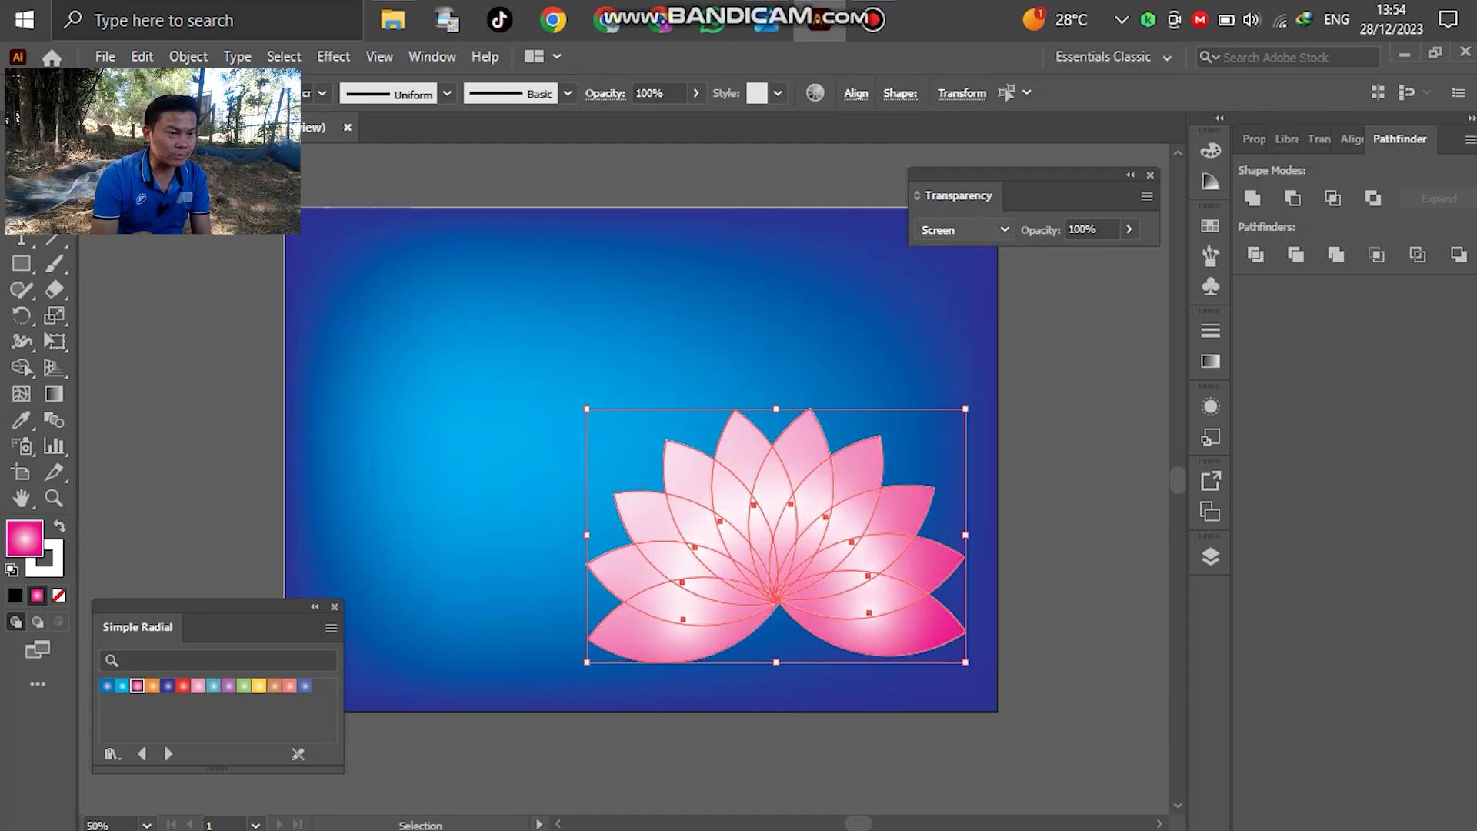
left_click(961, 229)
left_click(958, 253)
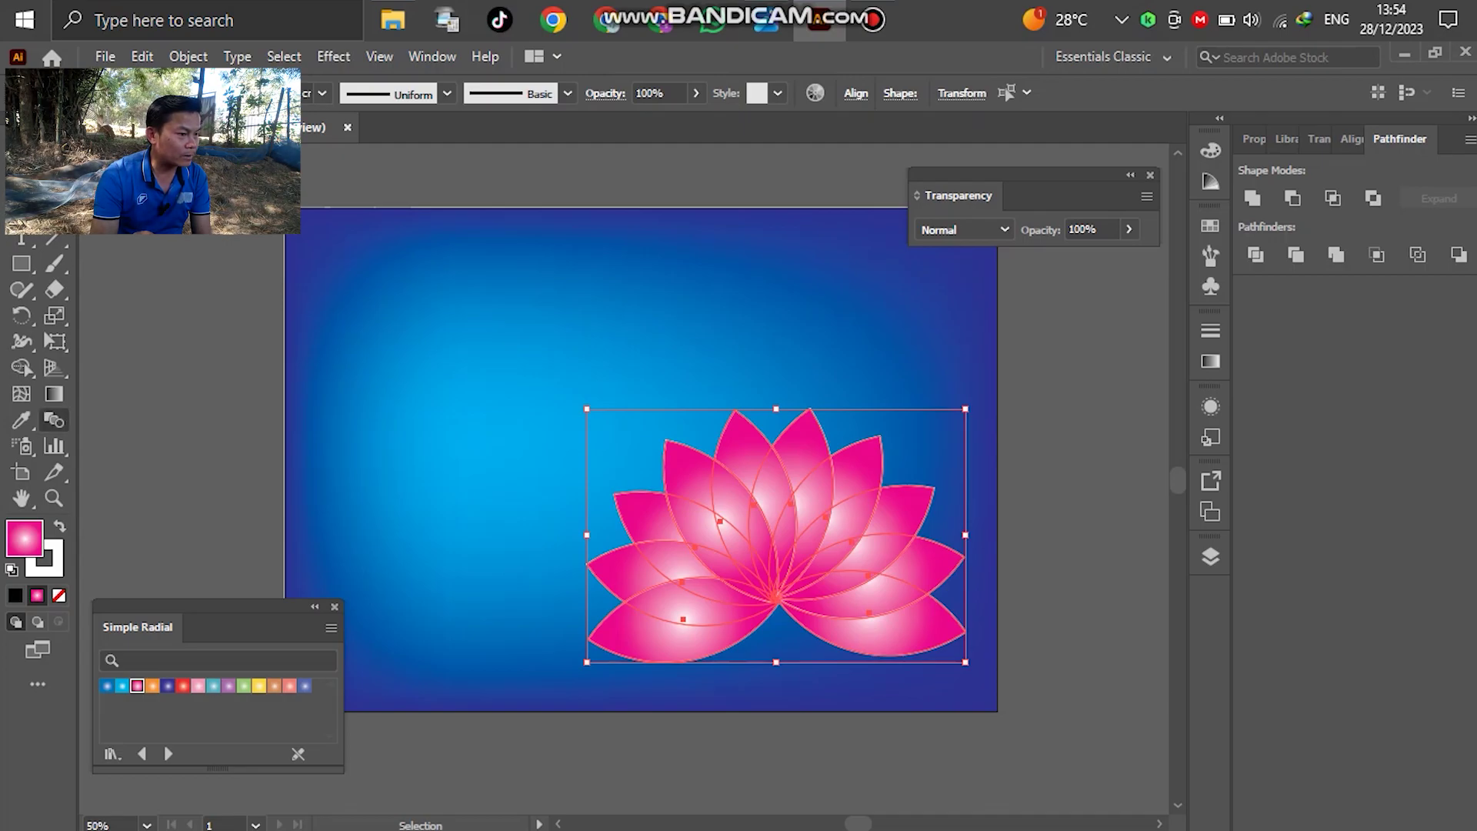
Run the petal gradient vertically, pale pink at the top to hot pink at the base
key("g")
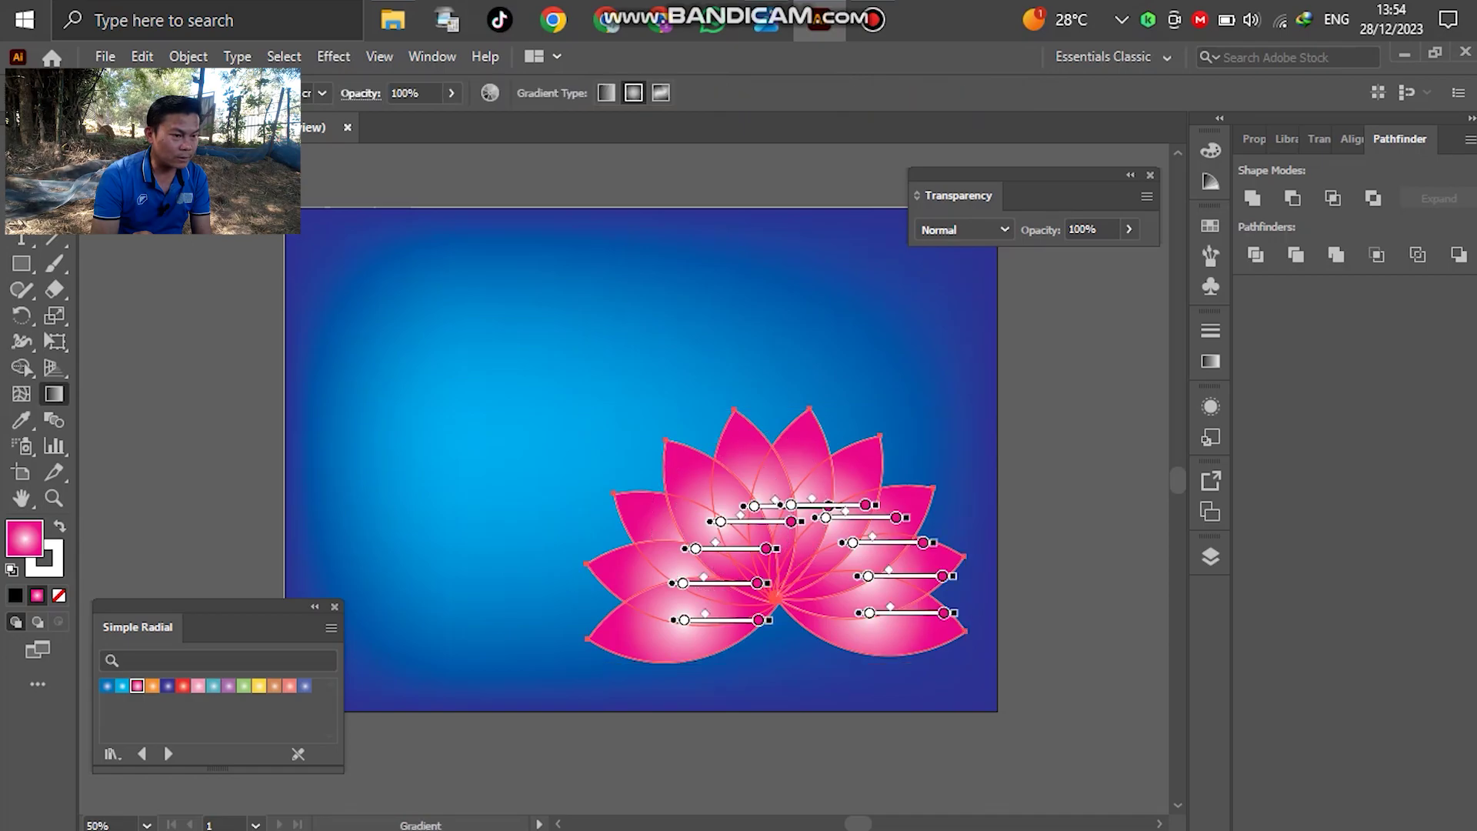
left_click_drag(763, 392, 775, 702)
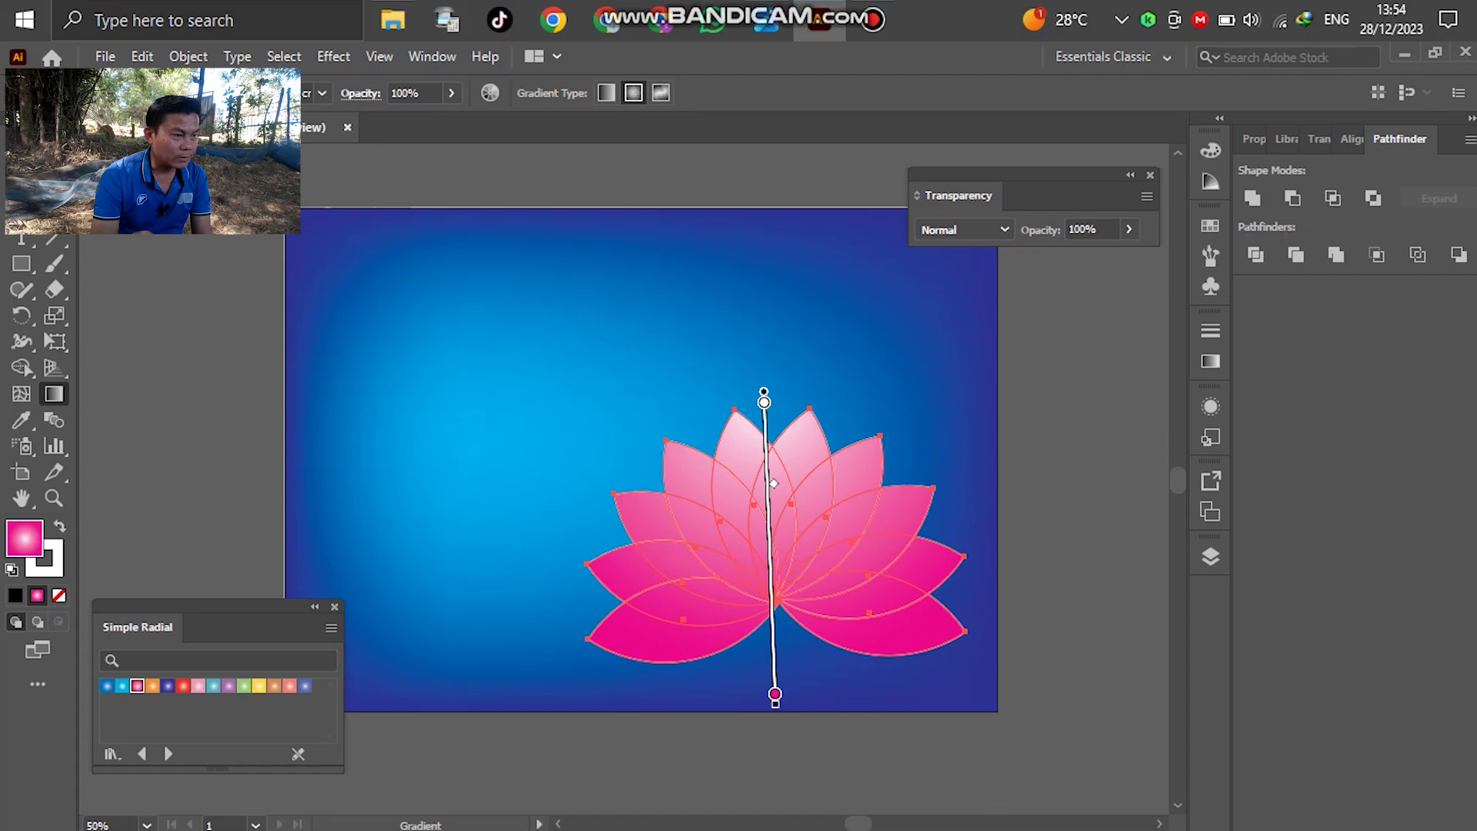
key("v")
key("ctrl+shift+a")
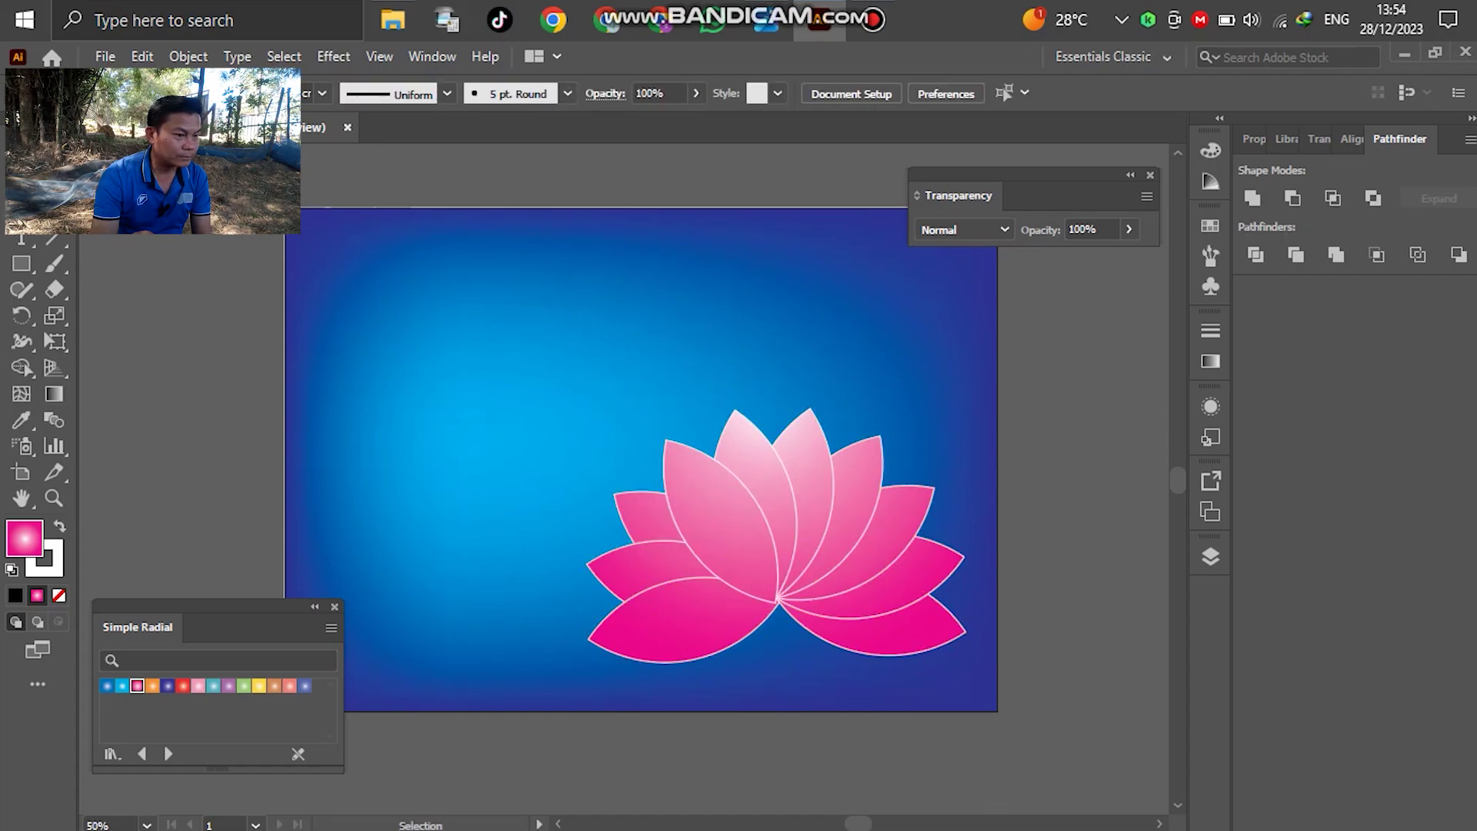
Move the lotus up and left so it sits near the artboard centre
left_click_drag(777, 561, 642, 477)
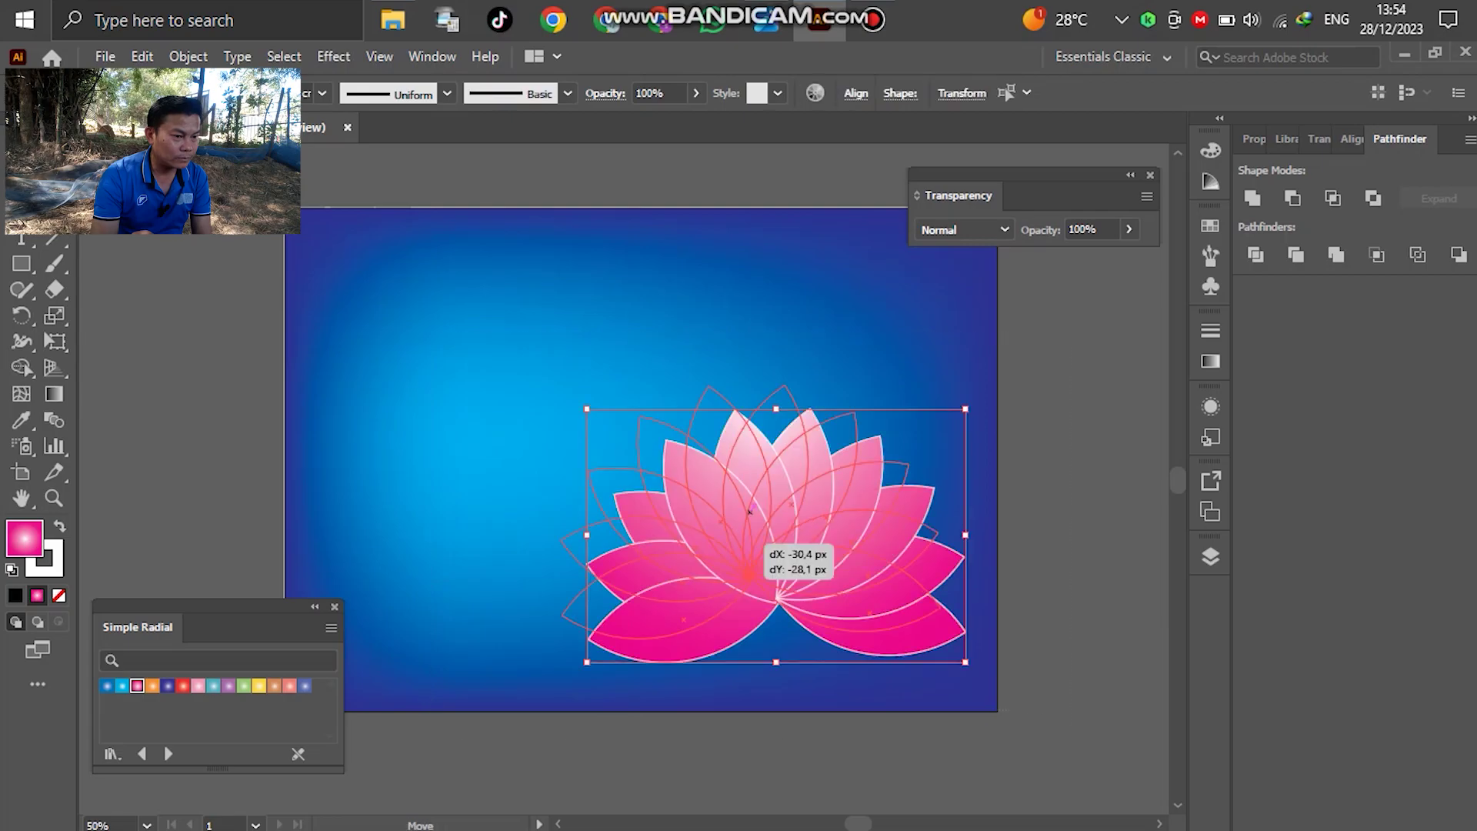
left_click_drag(642, 481, 696, 526)
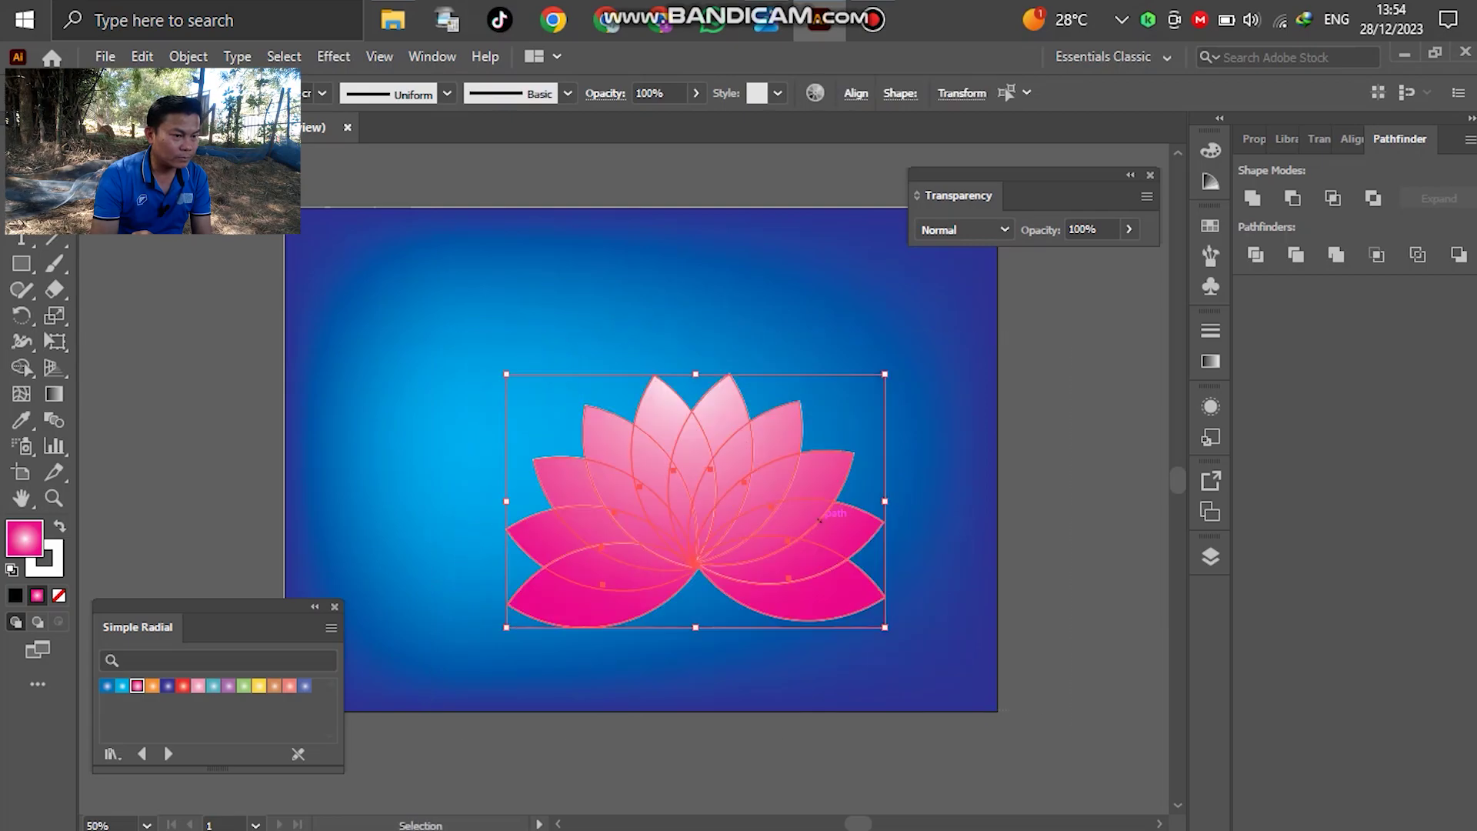
key("ctrl+shift+a")
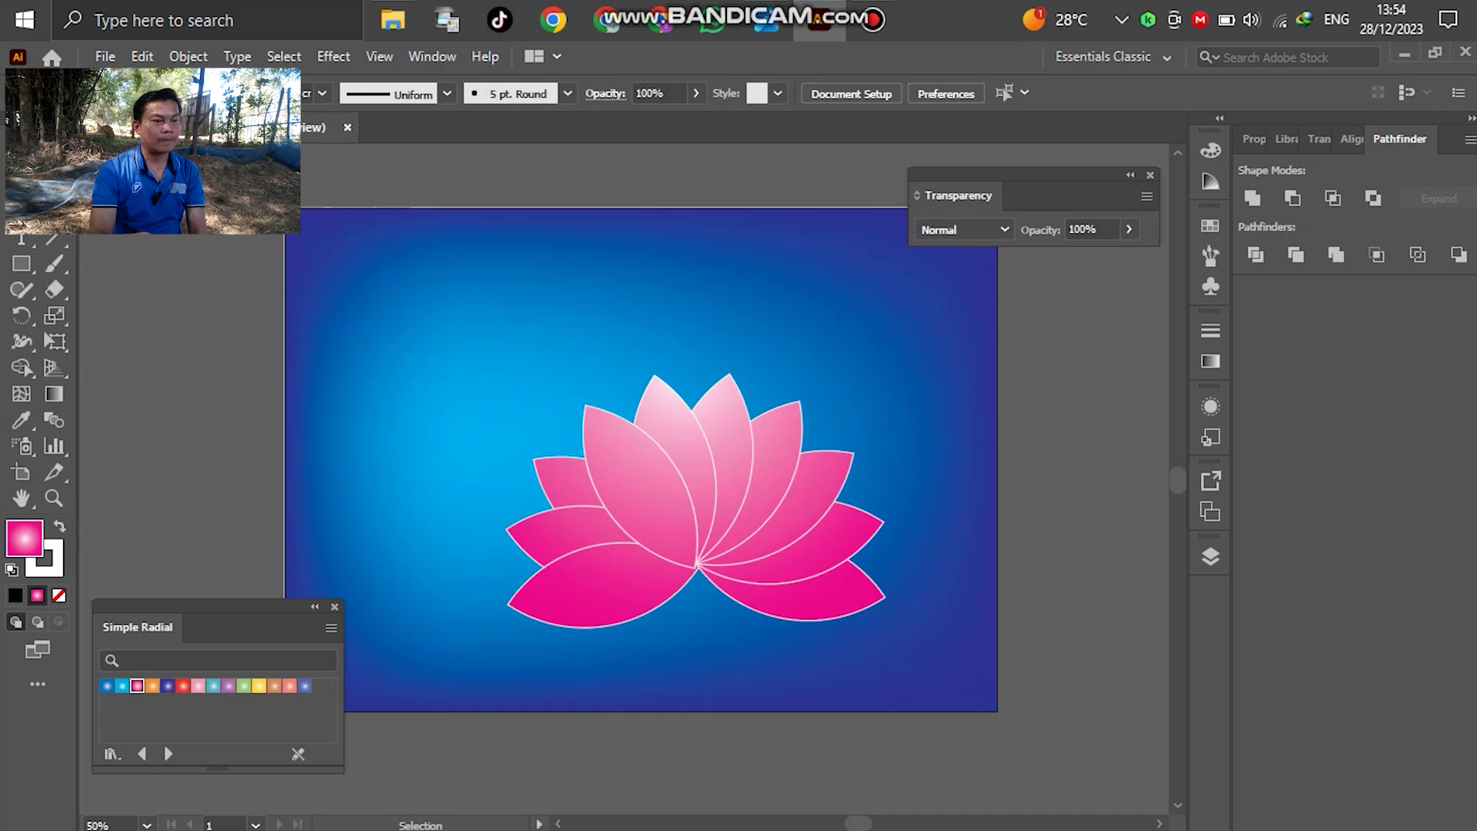